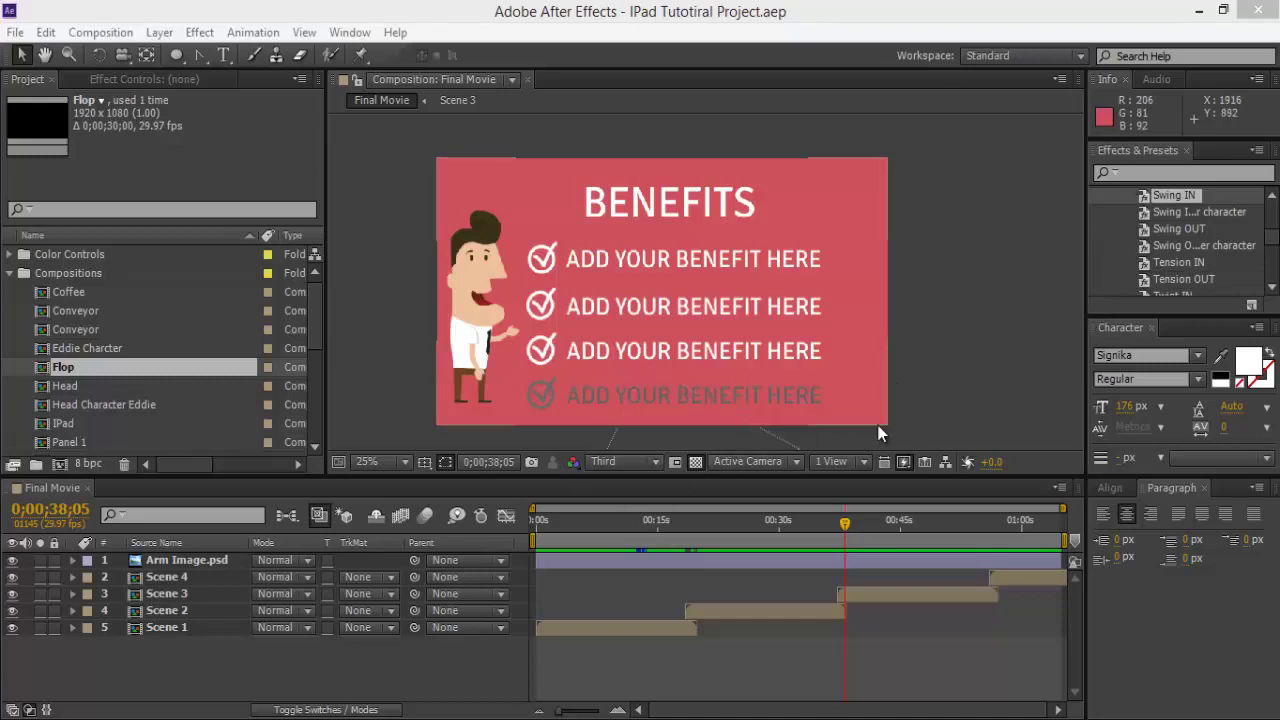
Inspect the Scene 3 layer in Final Movie and preview the movie around the 18-second mark
click(913, 590)
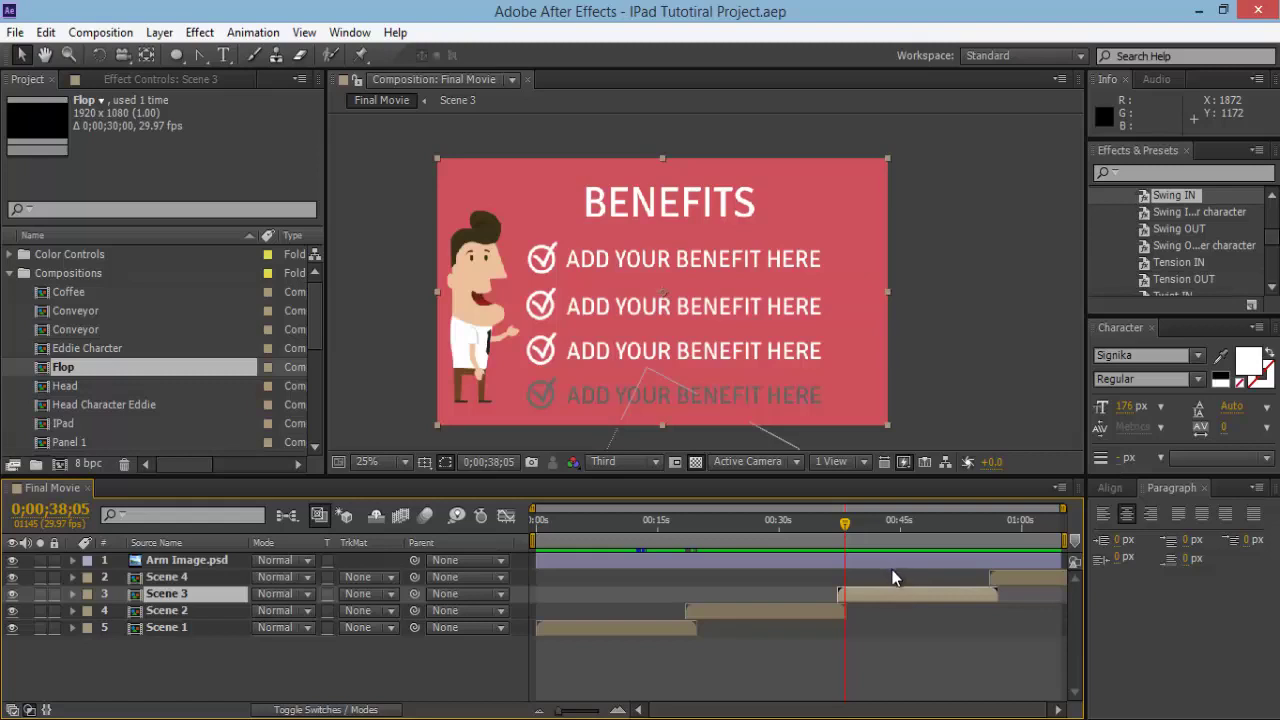
click(344, 670)
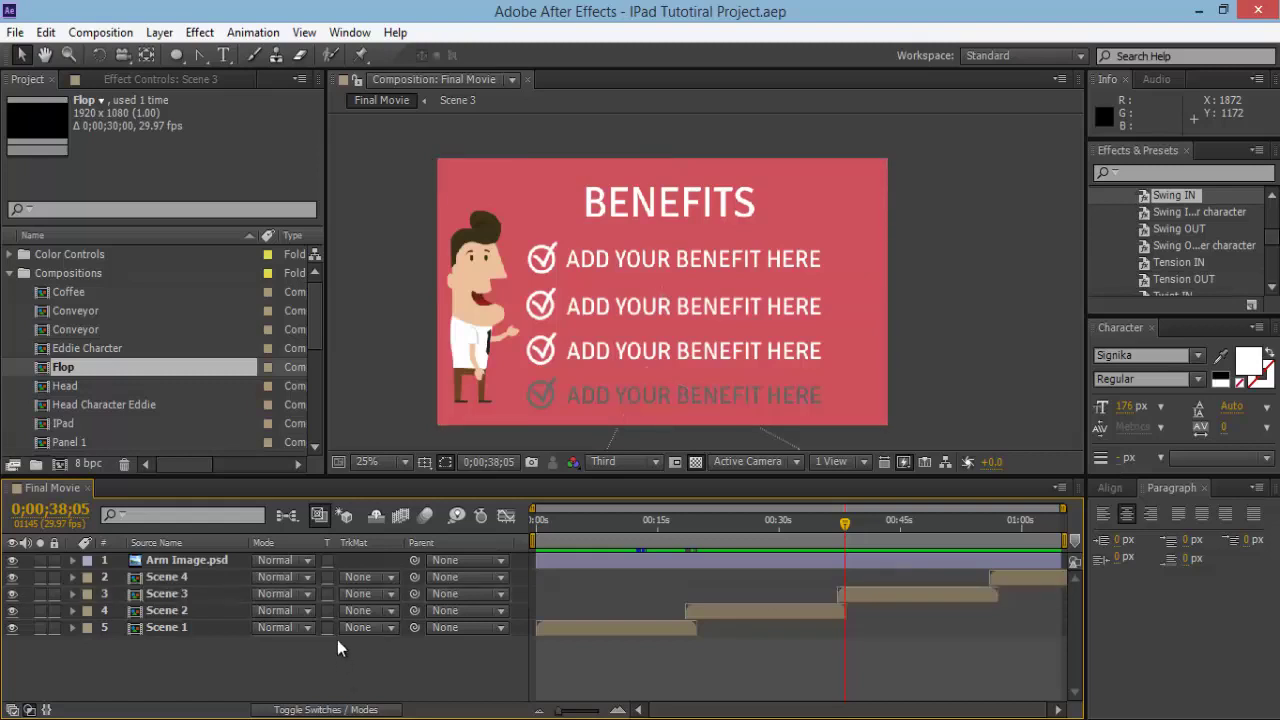
click(72, 369)
drag(680, 538, 688, 544)
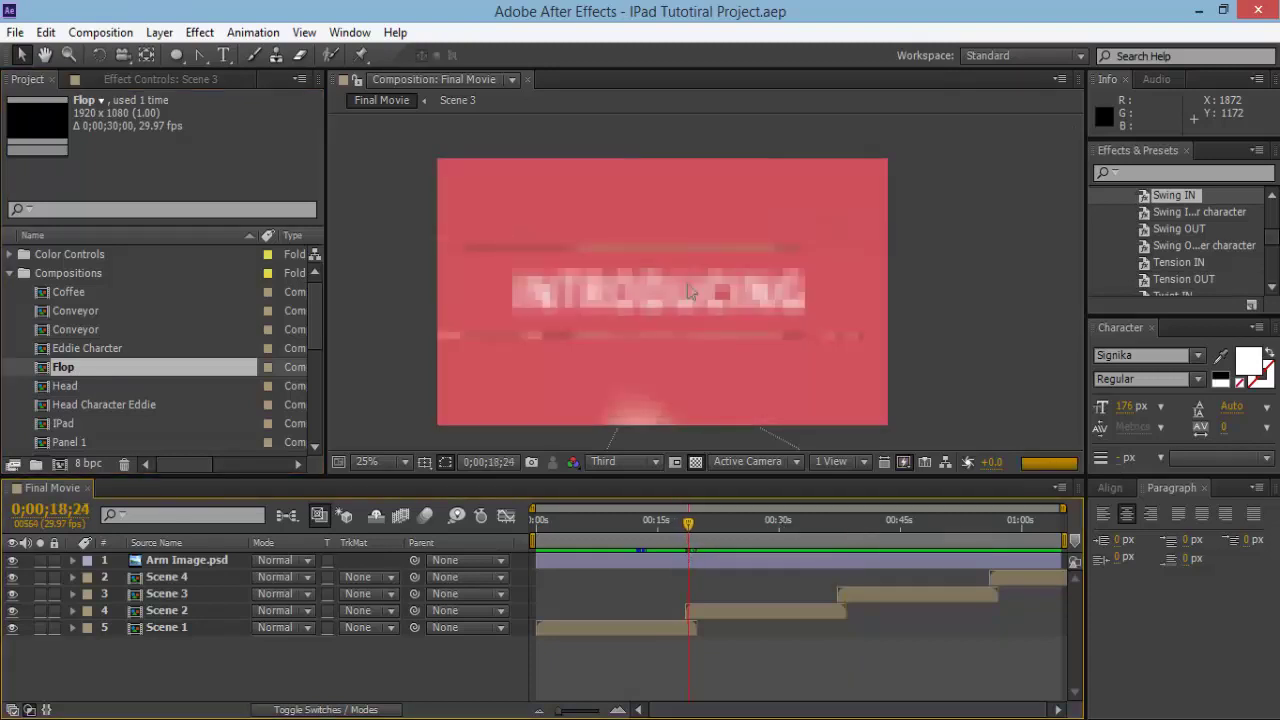
click(837, 537)
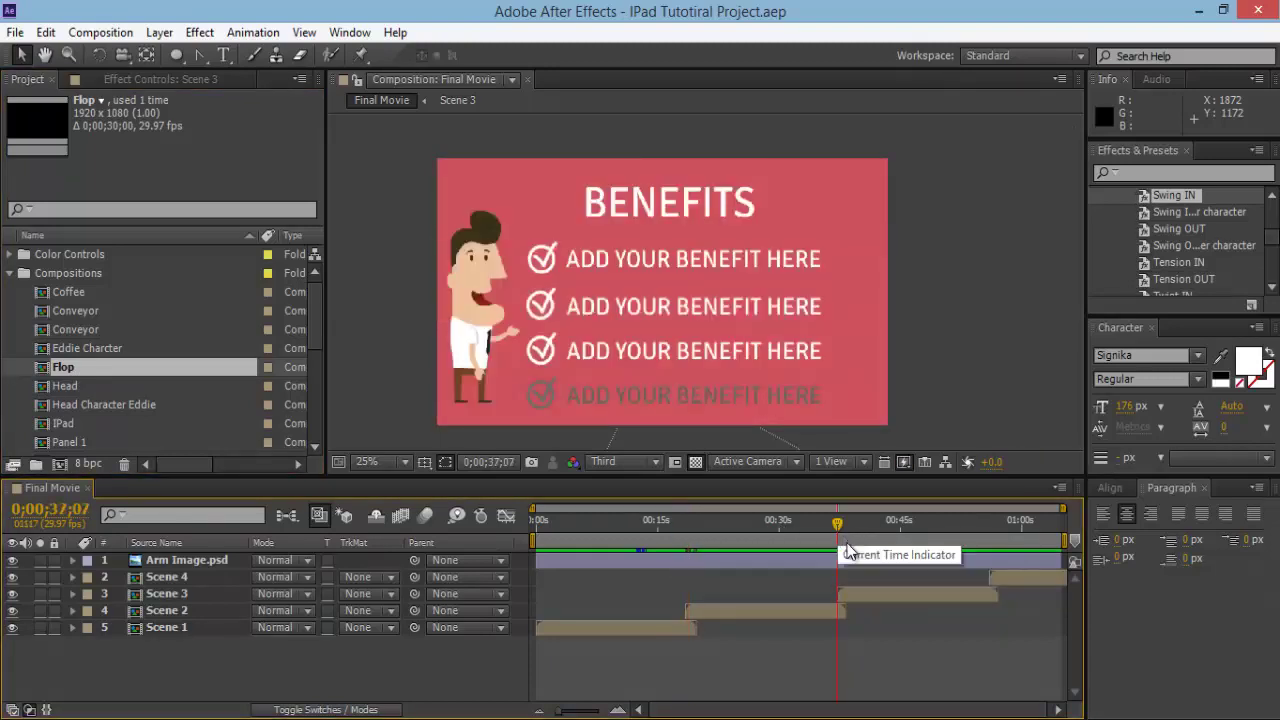
click(858, 595)
click(739, 661)
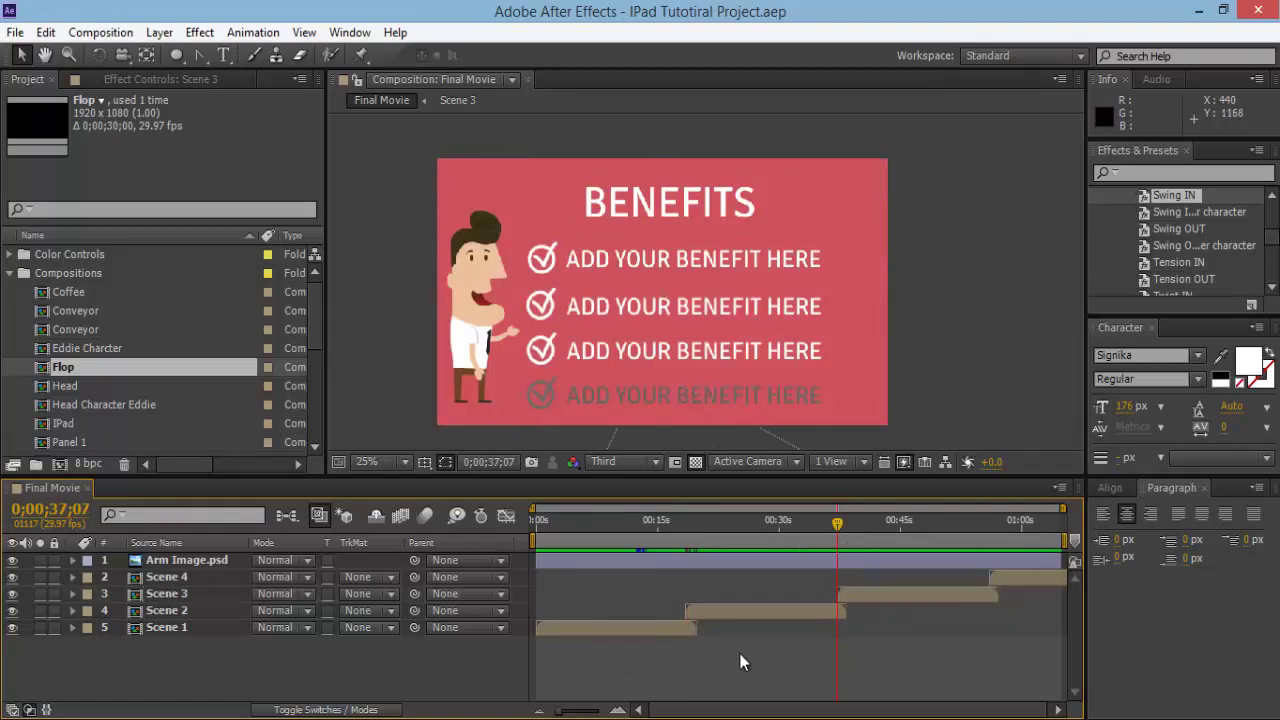
Duplicate Flop as Flop 2 and add it to Scene 3, showing INTRODUCING at frame 29
click(59, 369)
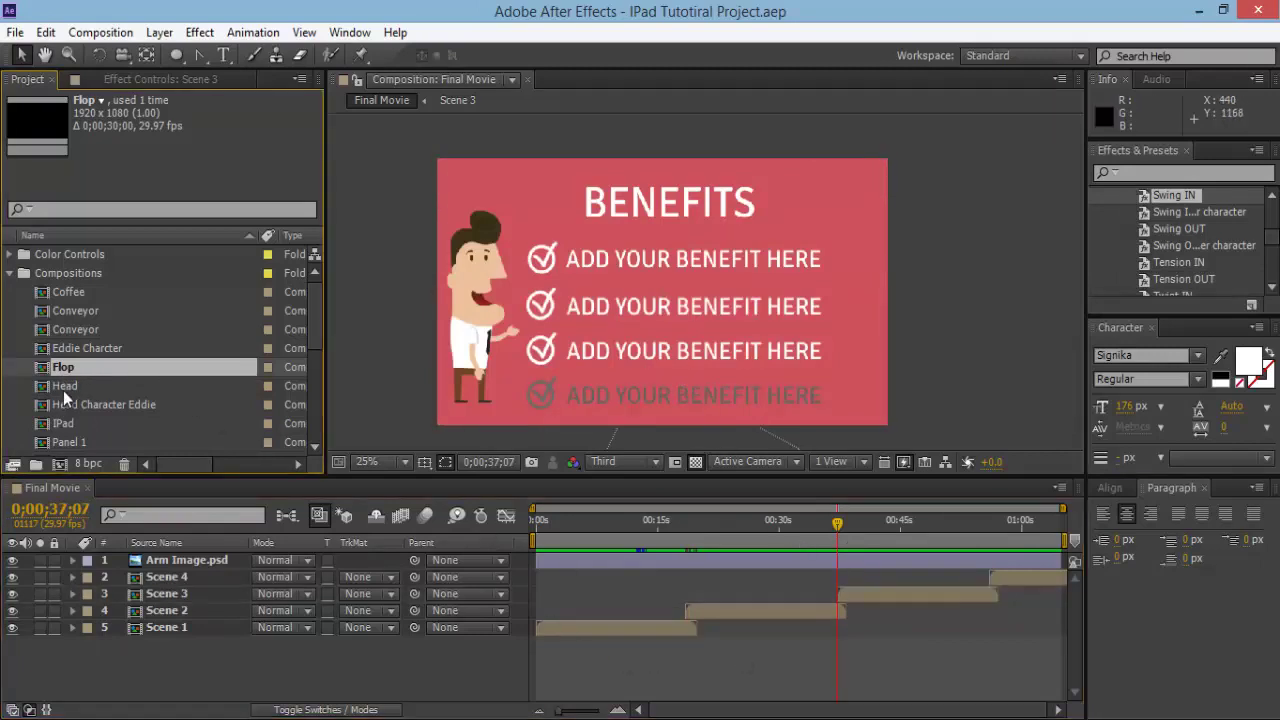
key(ctrl+d)
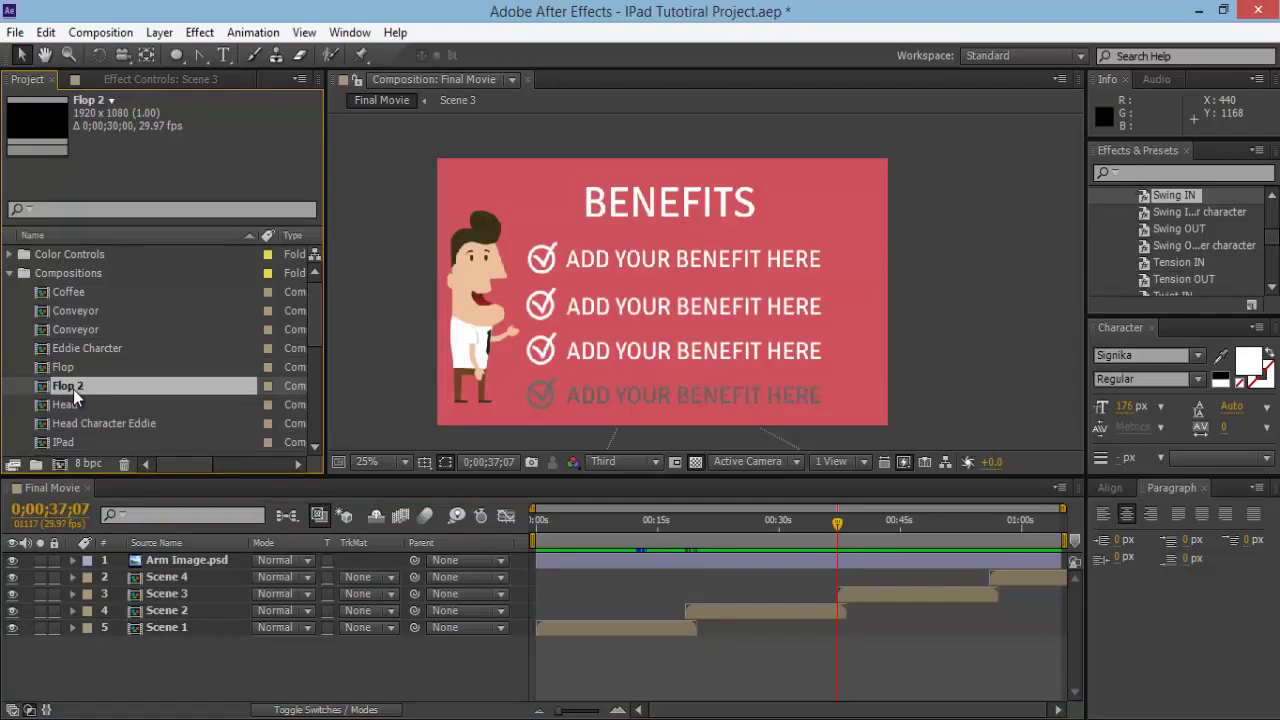
double_click(870, 589)
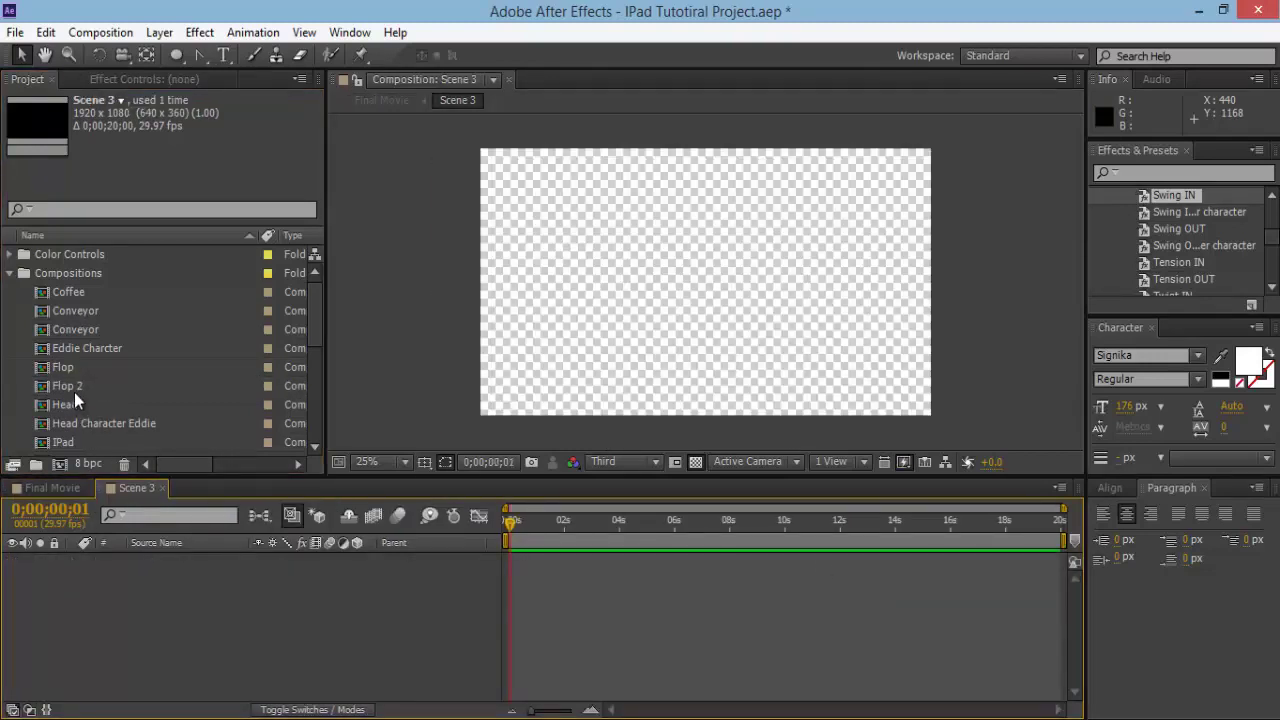
drag(74, 392, 109, 584)
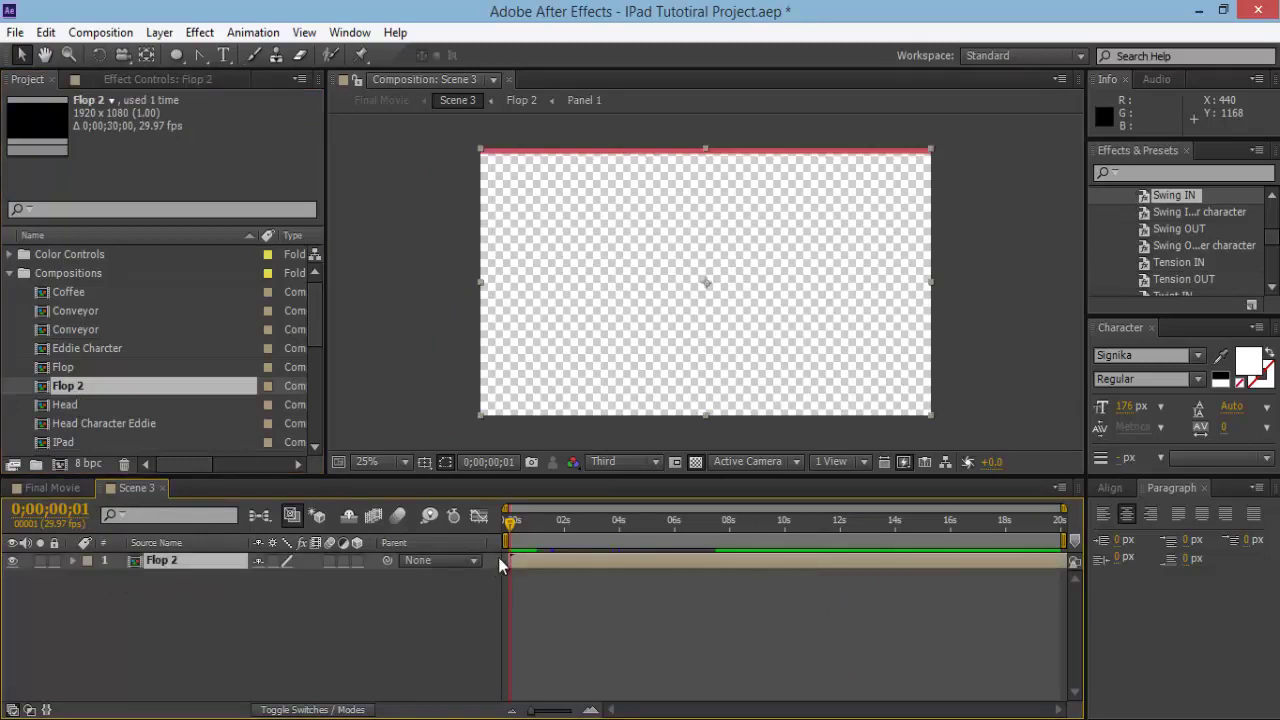
click(535, 524)
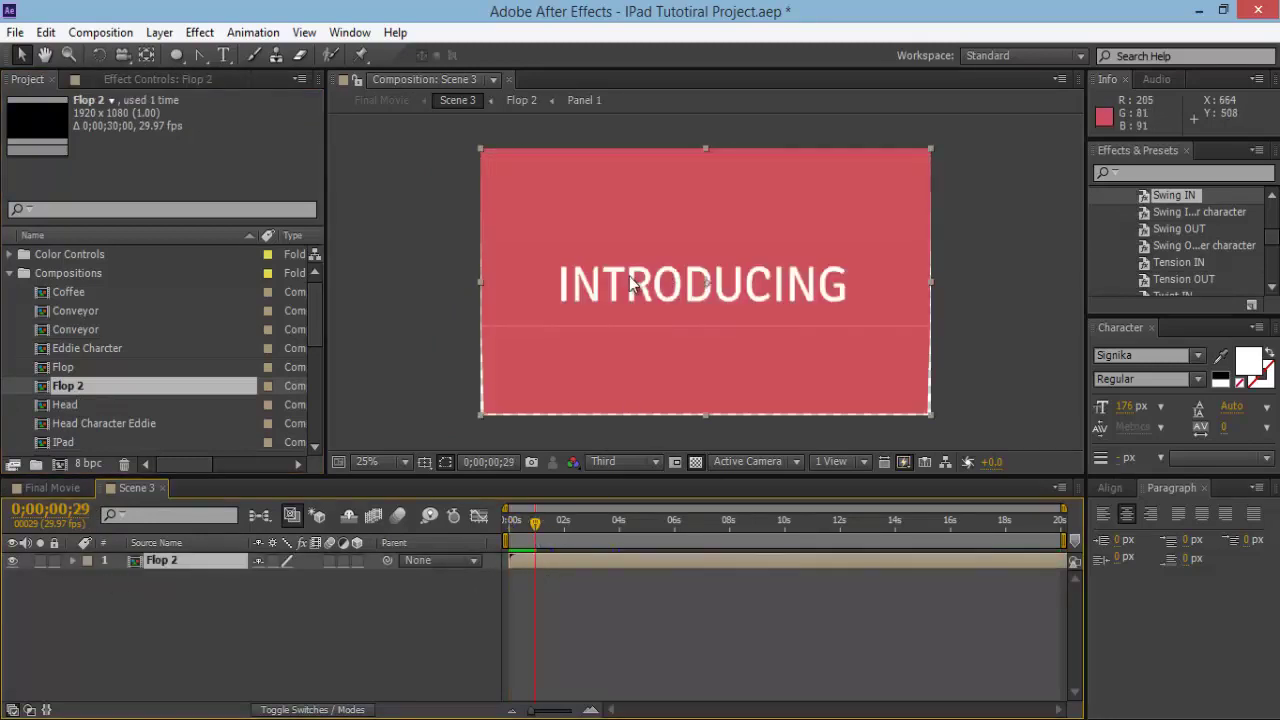
In Flop 2, replace the INTRODUCING heading with CHECK OUT OUR WORK
double_click(173, 559)
double_click(714, 284)
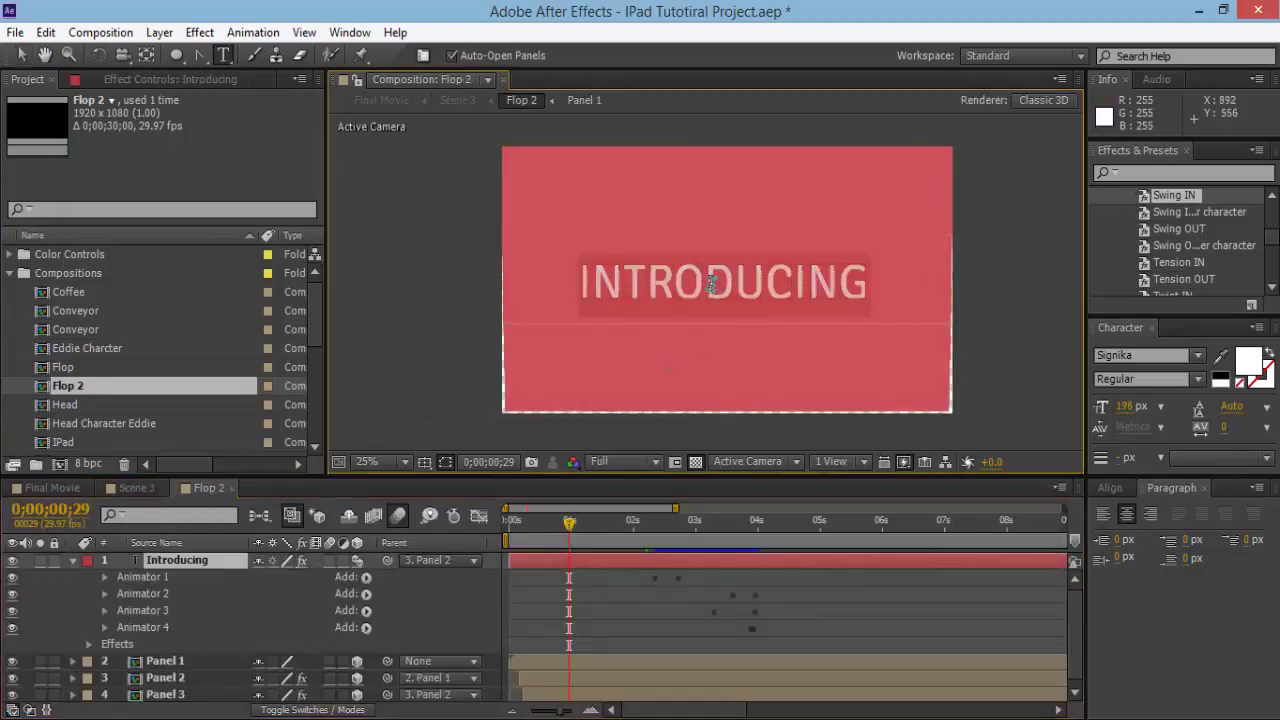
click(712, 286)
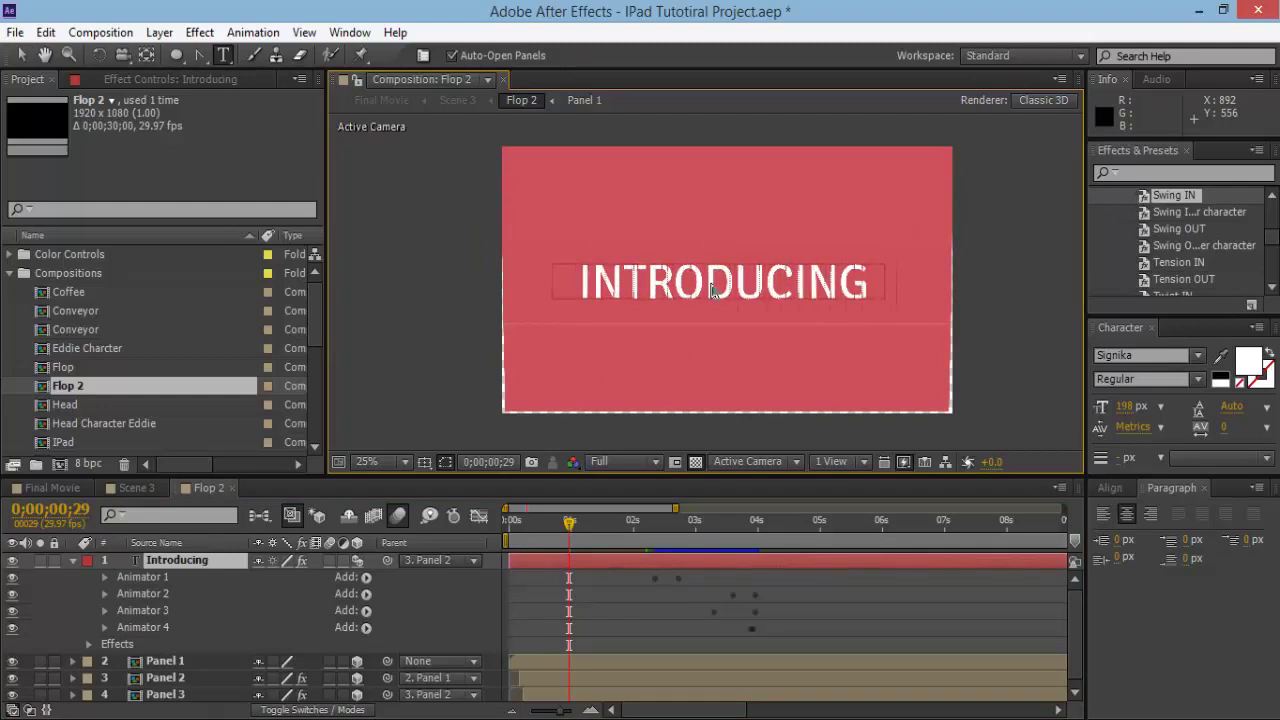
key(ctrl+a)
text(CHECK OUT OUR WORK)
key(KP_Enter)
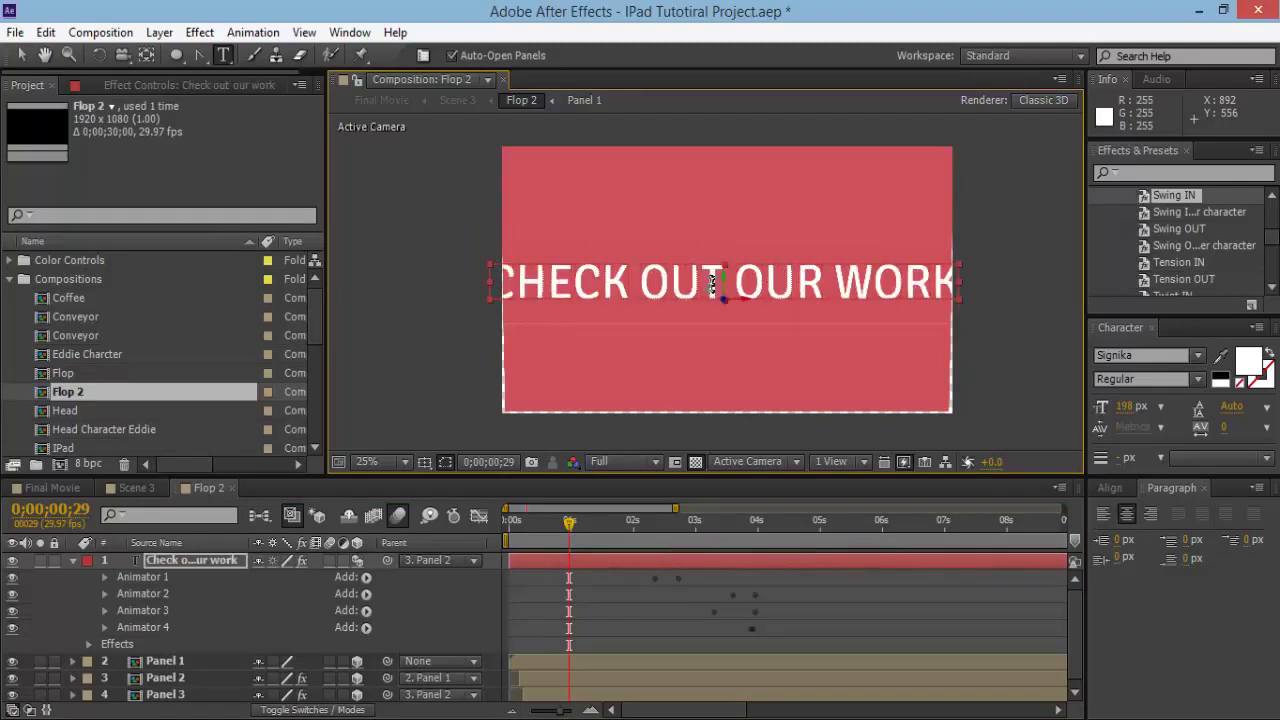
Shrink the heading font from 198 px to 176 px so it fits the red card
key(v)
drag(1133, 406, 1113, 407)
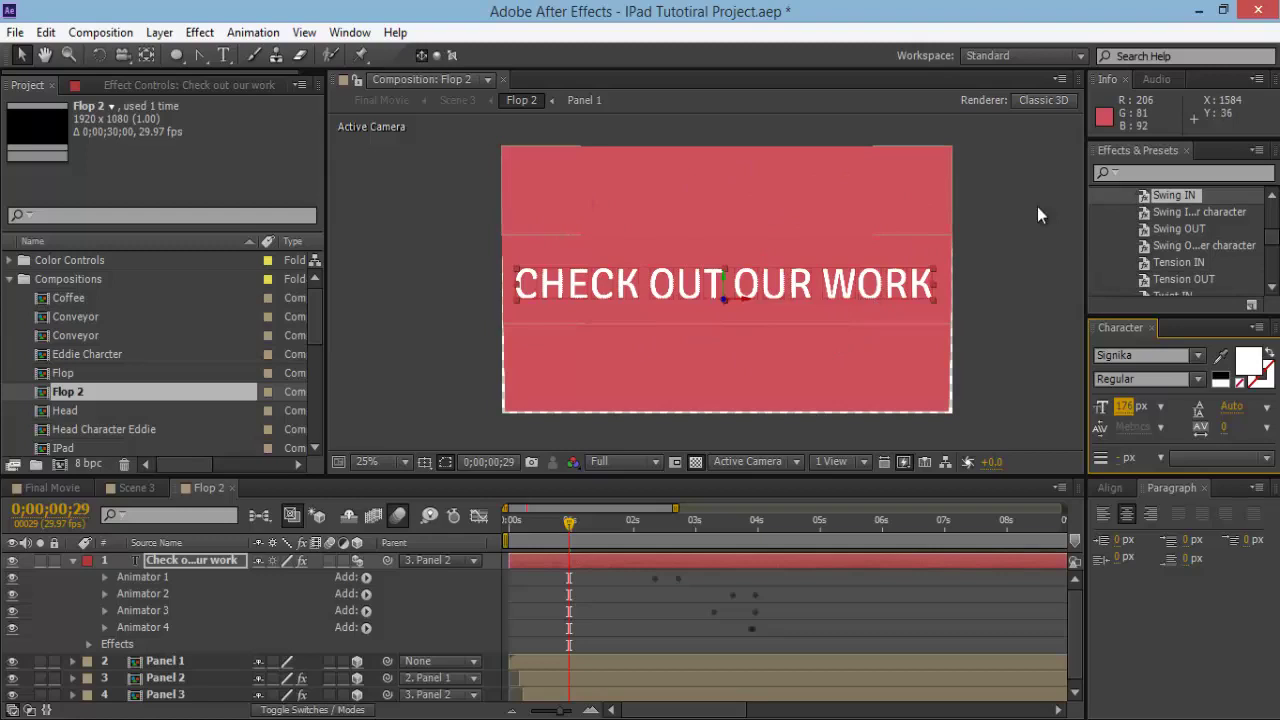
click(1054, 226)
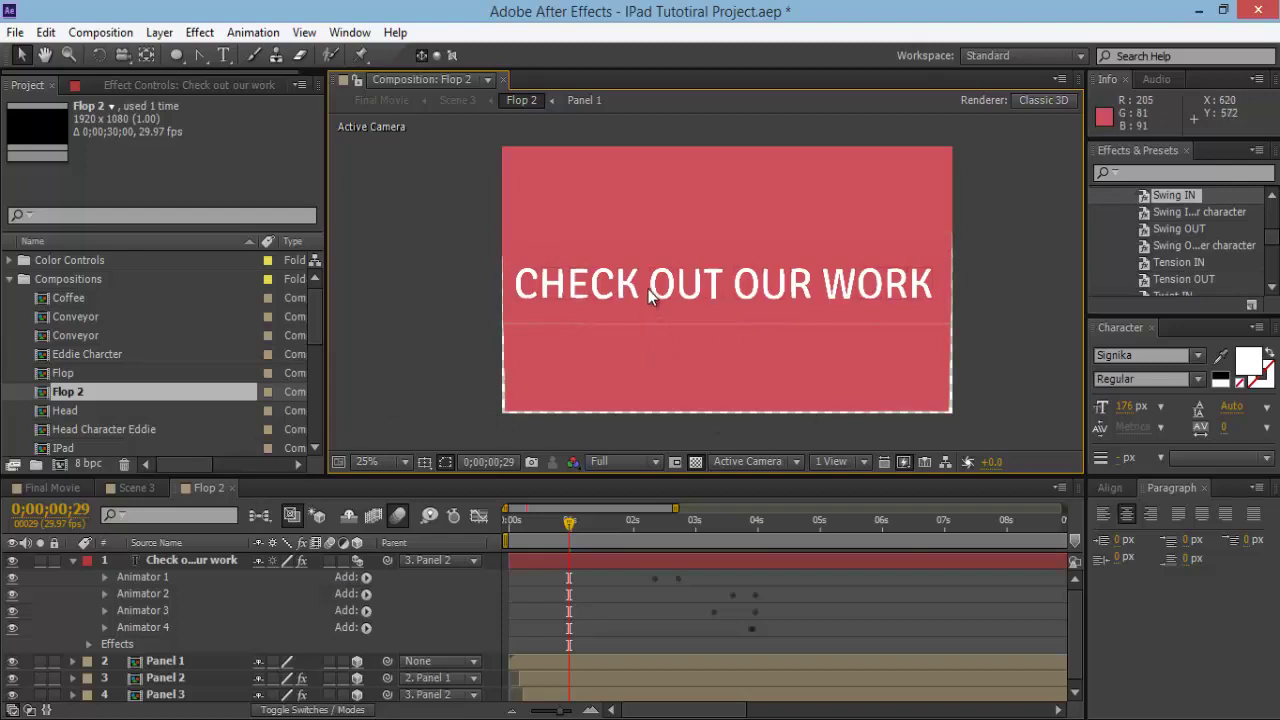
Back in Scene 3, draw a rounded rectangle over the red background and nudge it up slightly
click(235, 489)
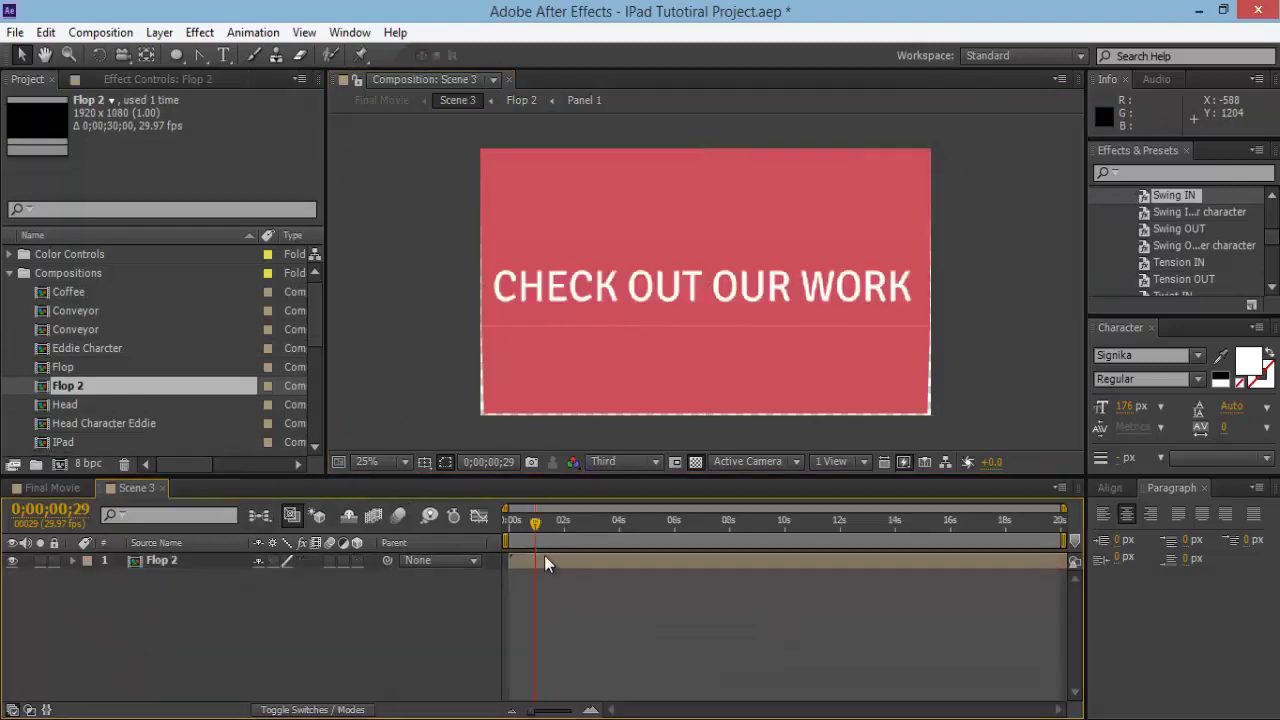
drag(535, 525, 619, 537)
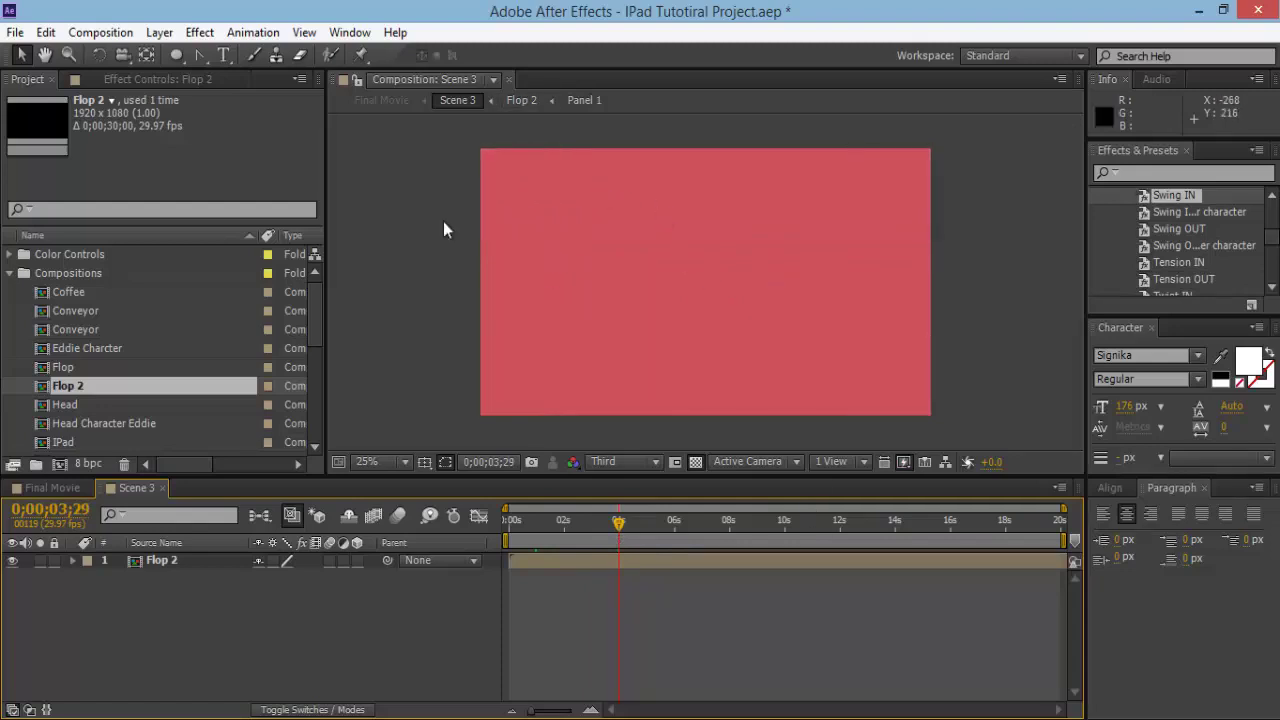
drag(178, 55, 260, 76)
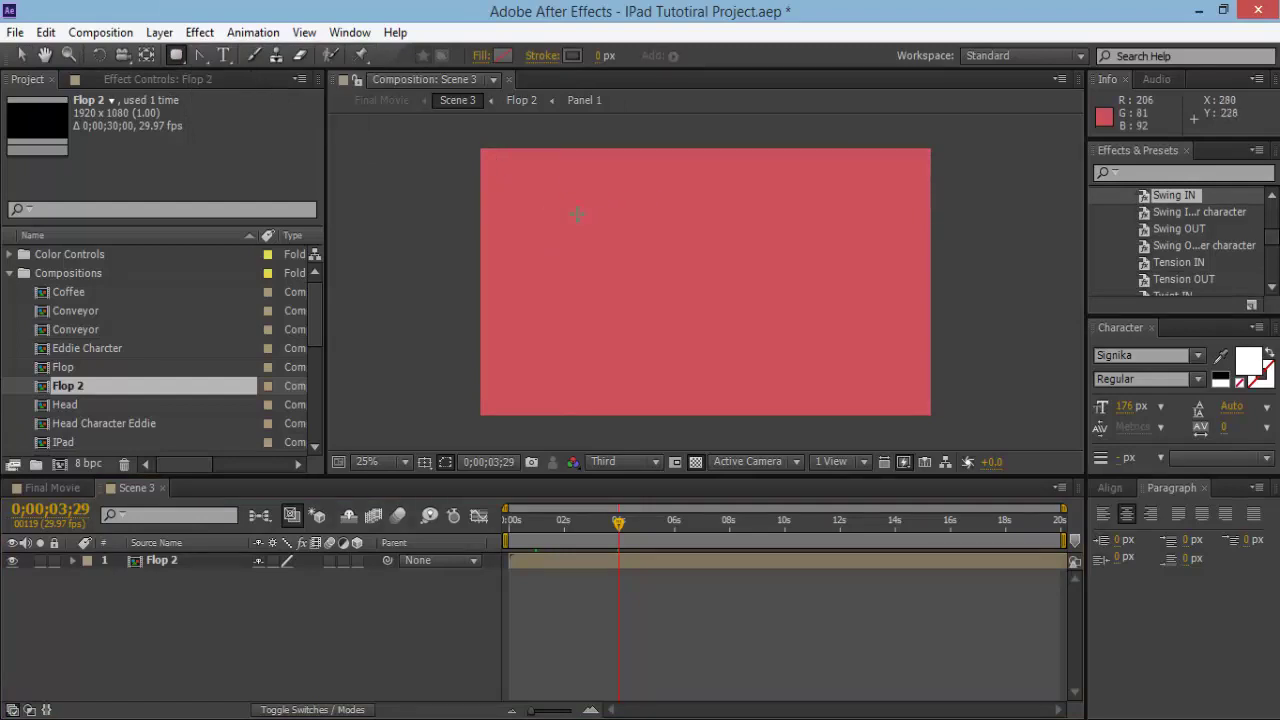
drag(546, 205, 847, 379)
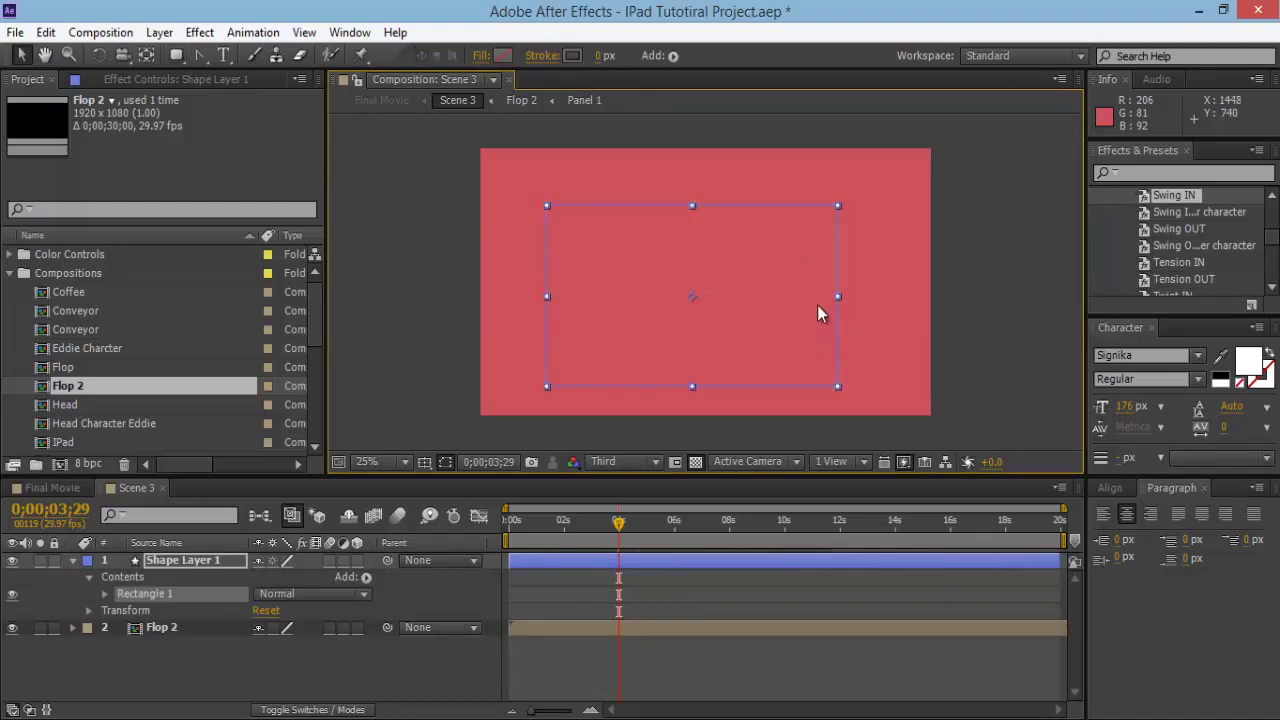
key(v)
drag(807, 260, 831, 243)
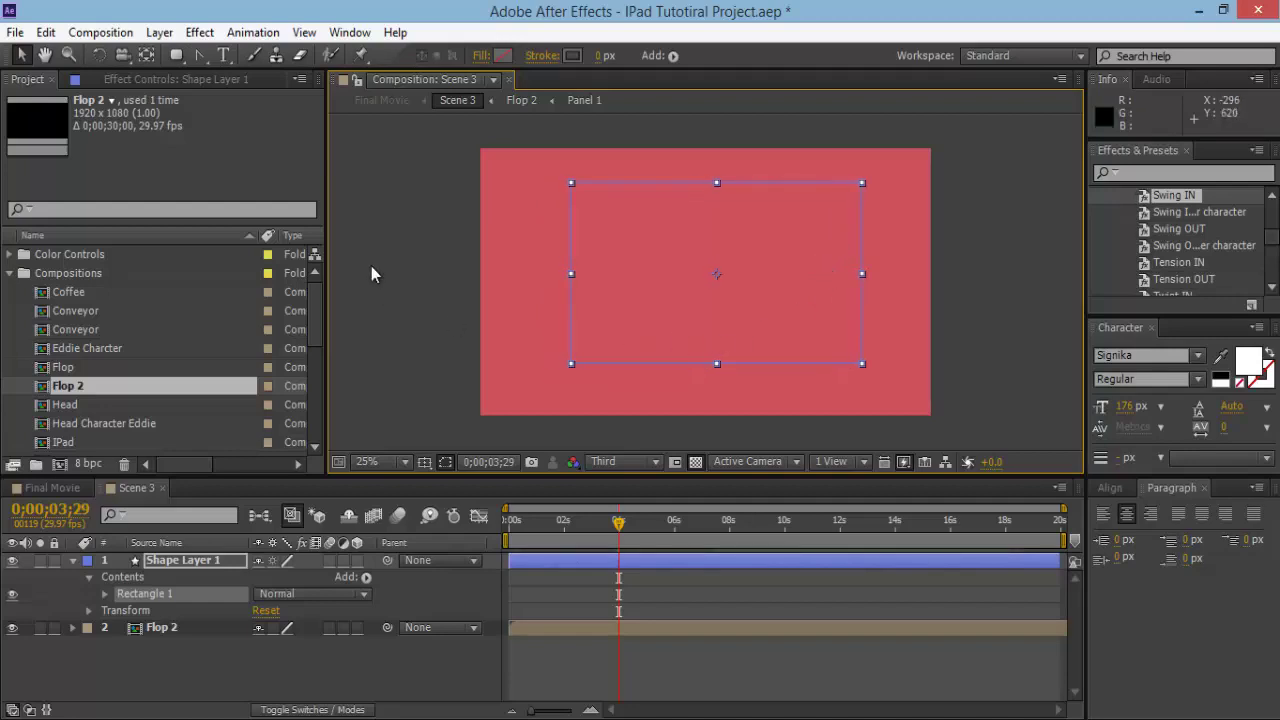
Add Walking Eddie below Shape Layer 1 and slide its layer to start at about 3;28
click(932, 397)
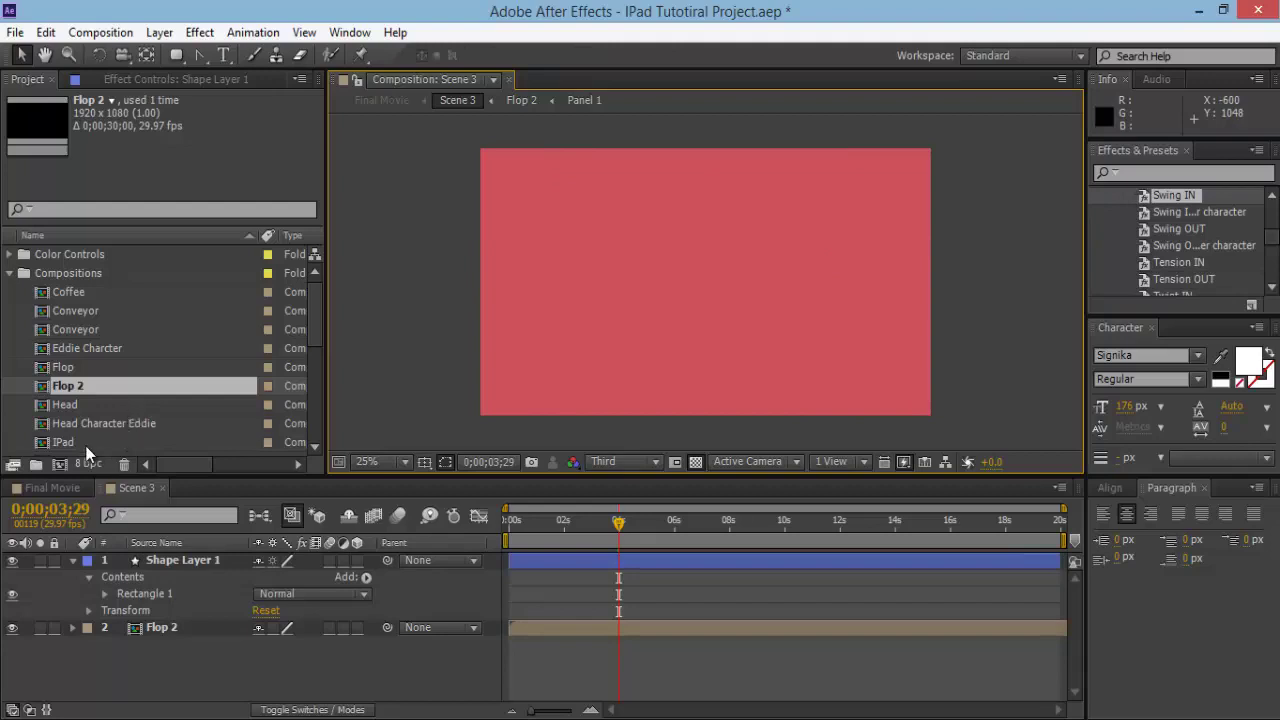
scroll(128, 358, down, 7)
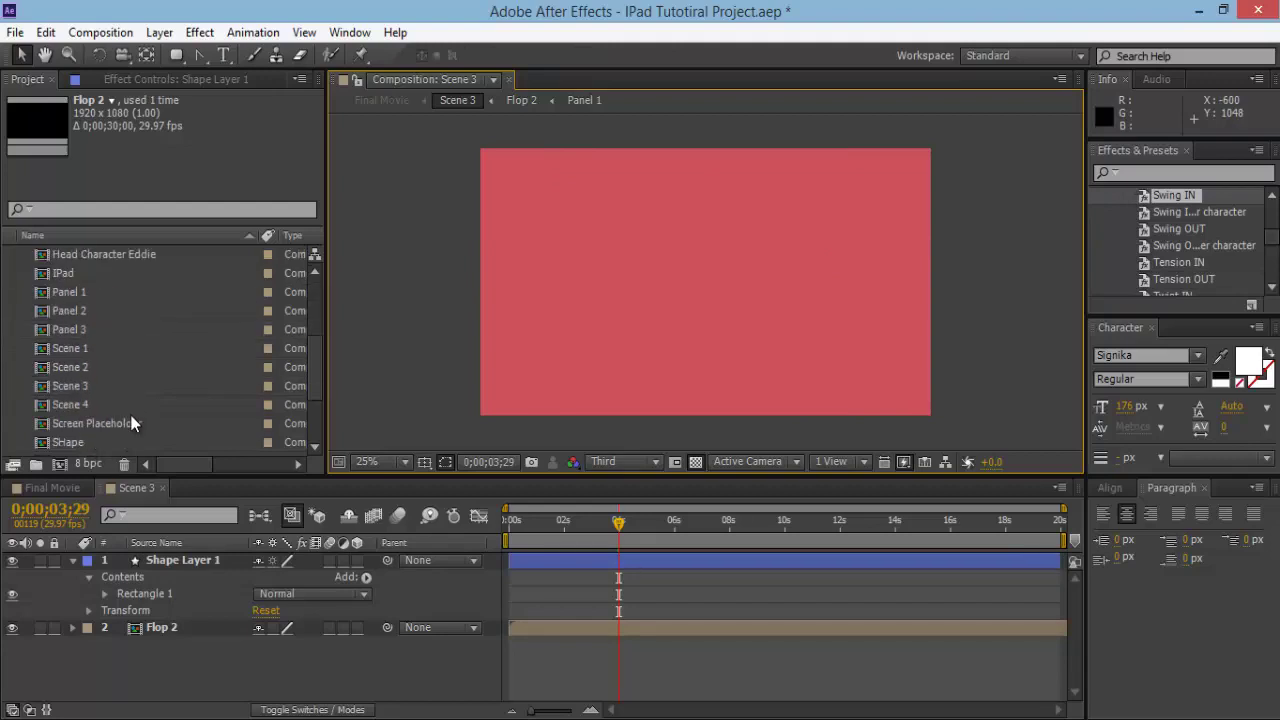
click(117, 405)
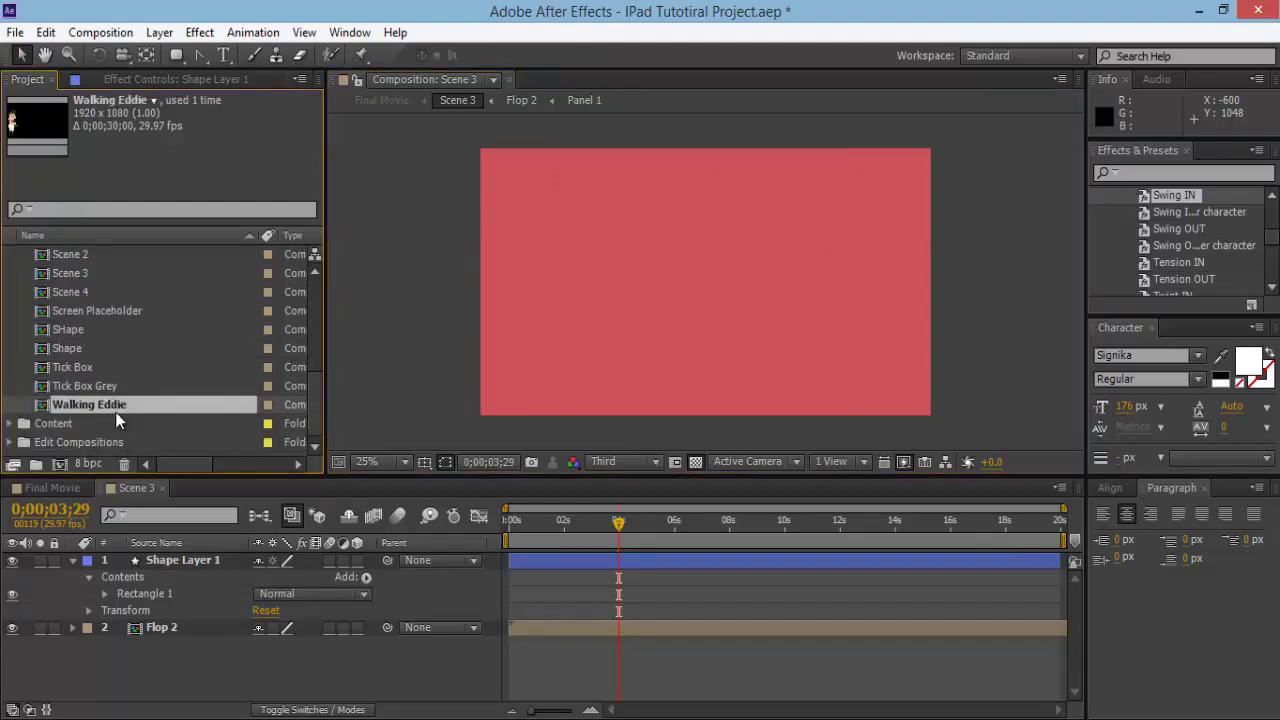
drag(127, 407, 130, 590)
drag(616, 536, 618, 536)
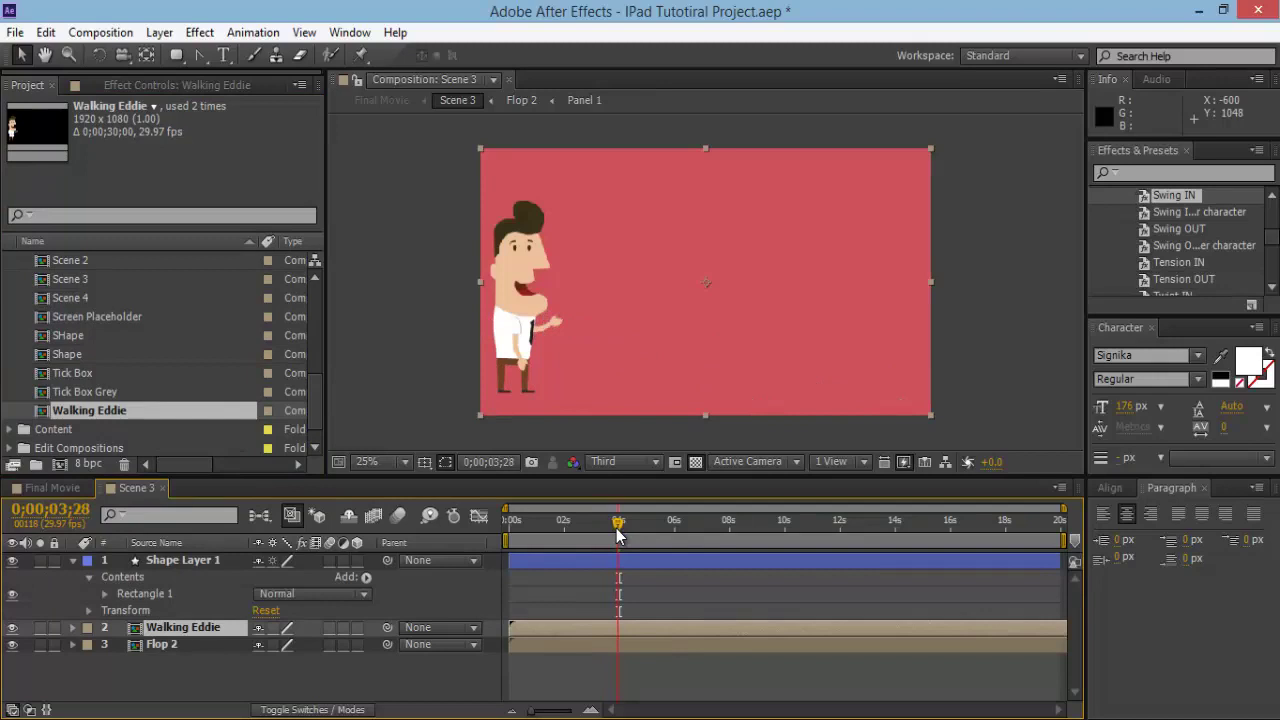
key(')
drag(527, 627, 634, 628)
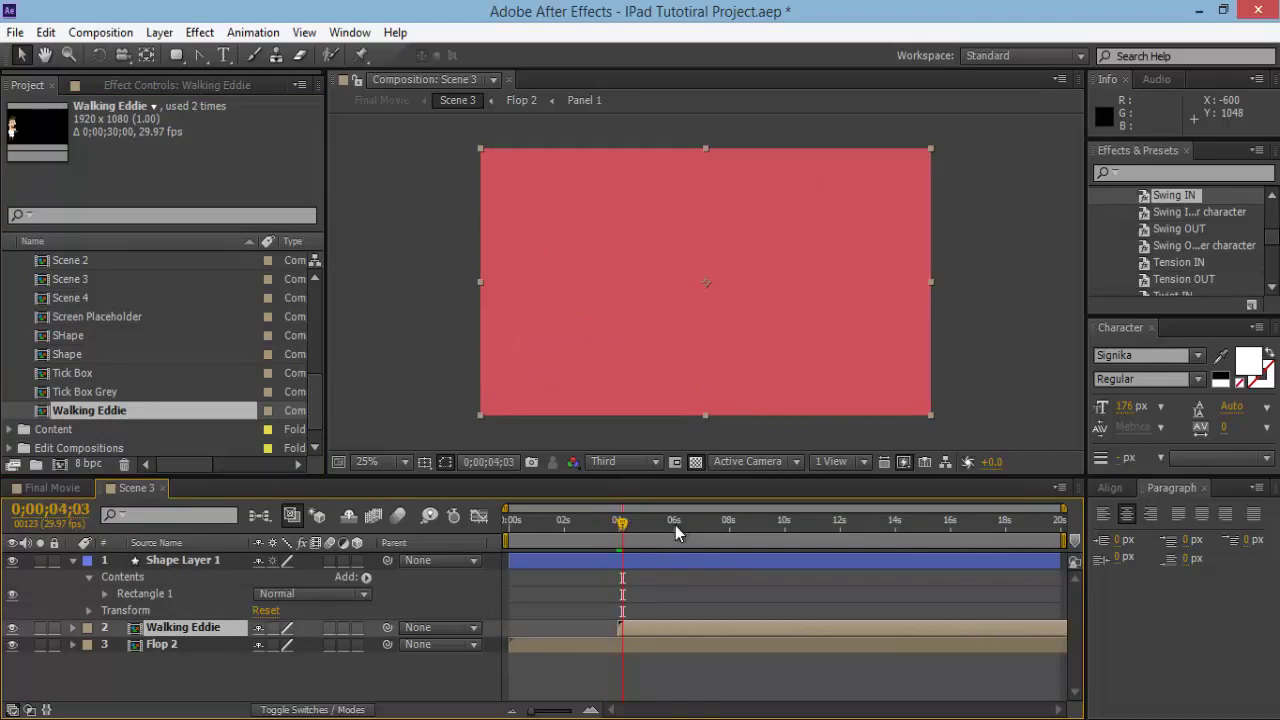
drag(675, 525, 684, 537)
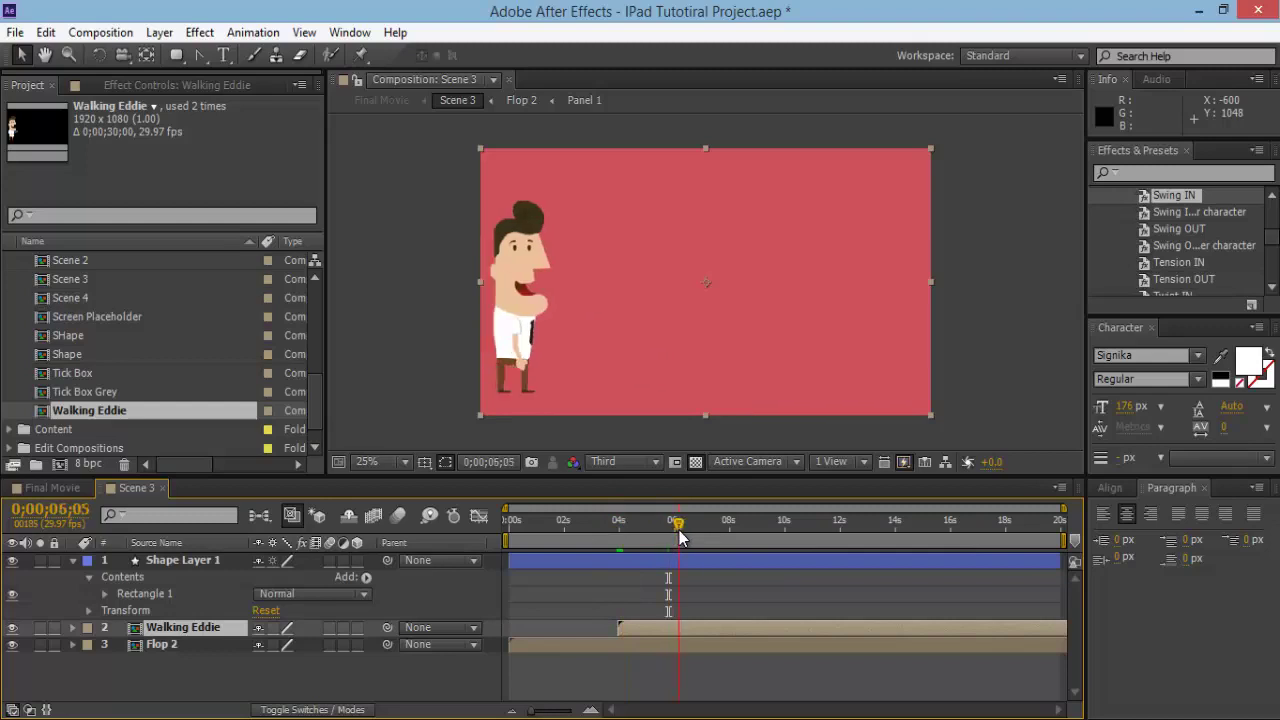
click(690, 563)
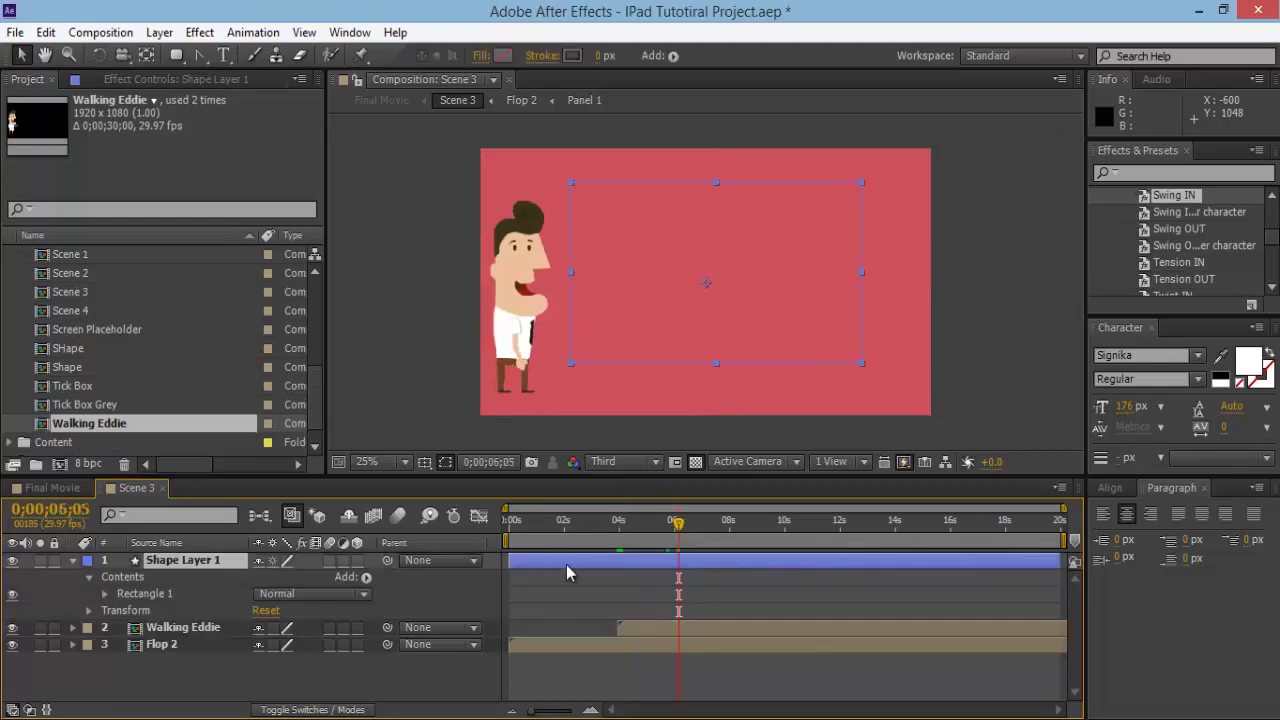
drag(508, 560, 657, 528)
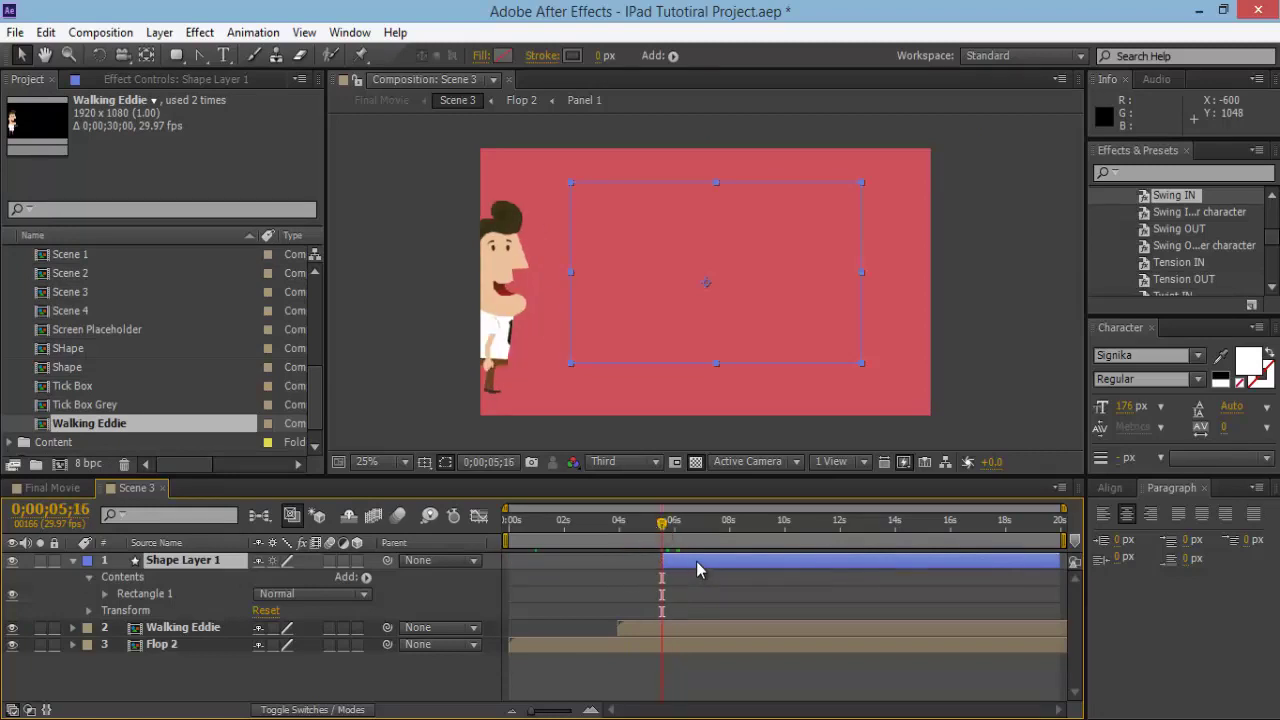
drag(663, 527, 668, 527)
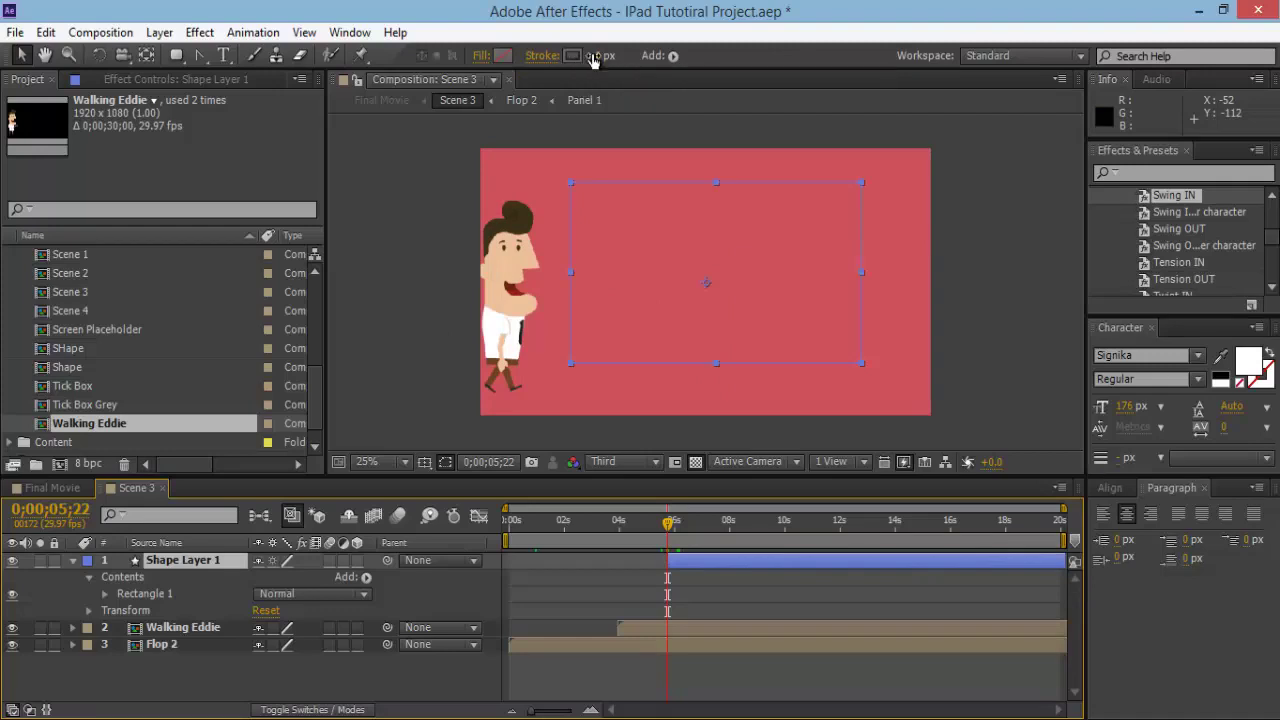
drag(593, 55, 630, 56)
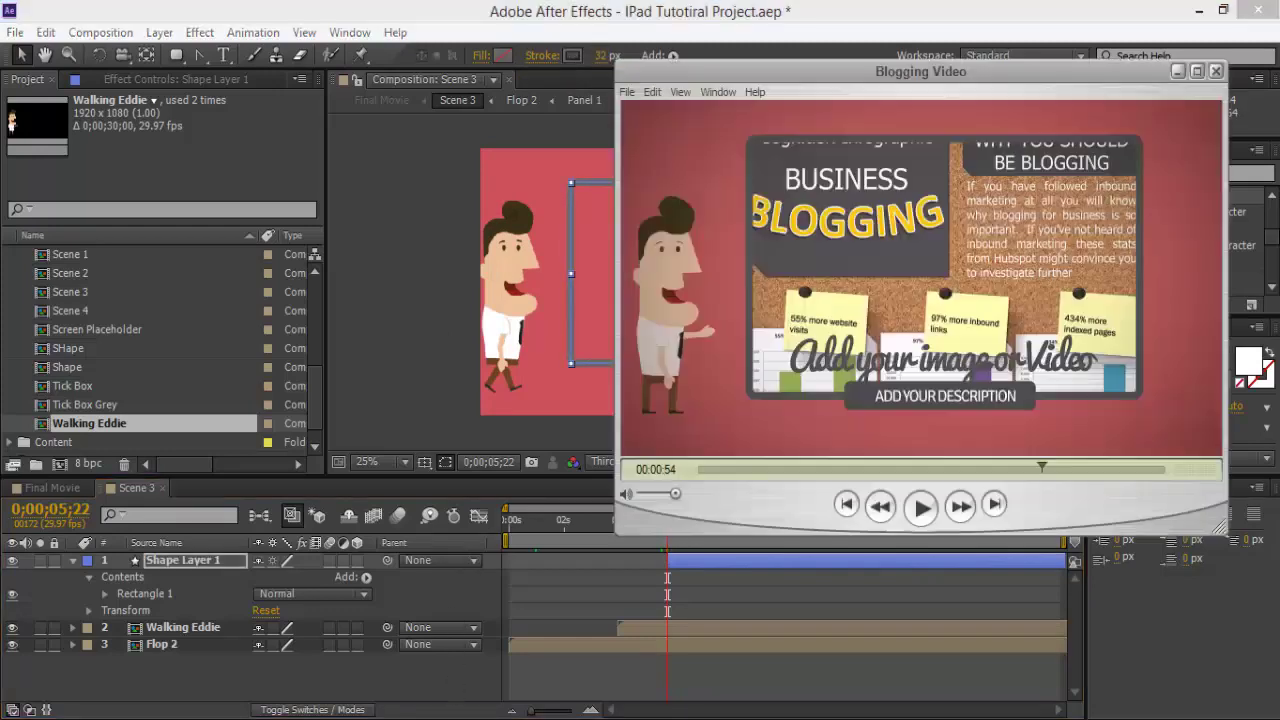
key(alt+Tab)
click(926, 689)
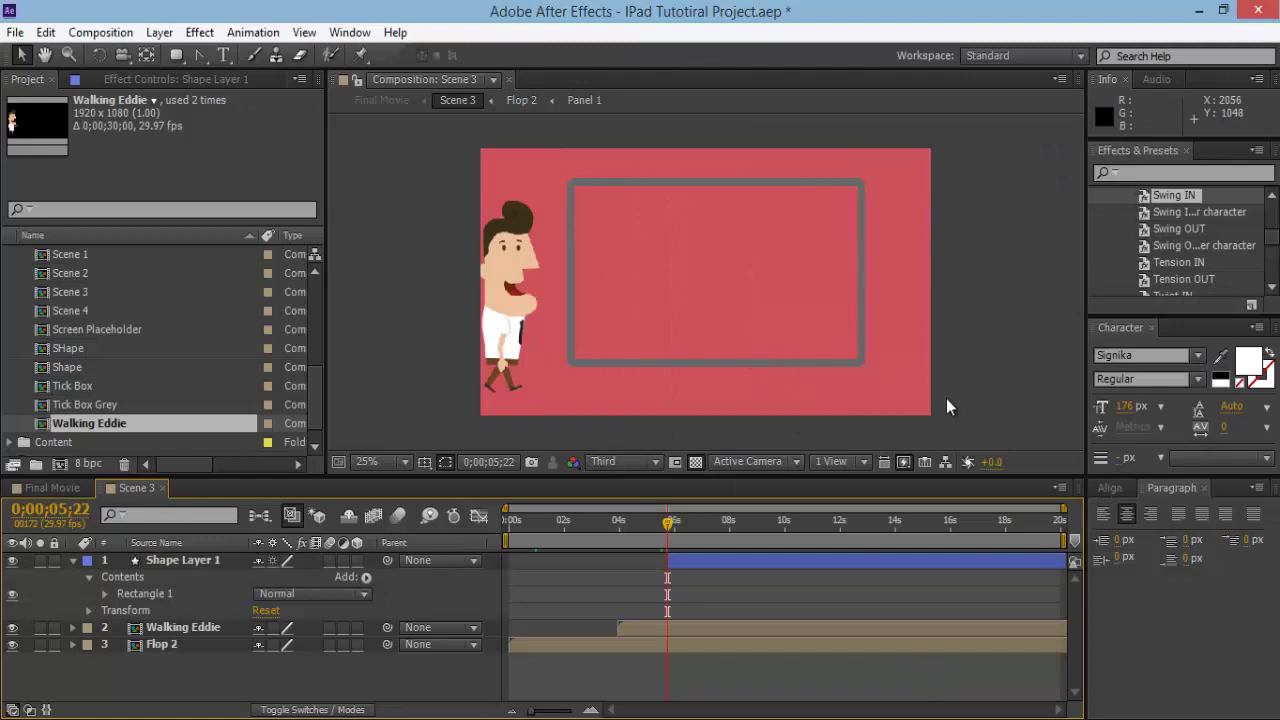
Give the outline rectangle a 30 px stroke and shift it slightly right at 0;00;07;10
click(844, 357)
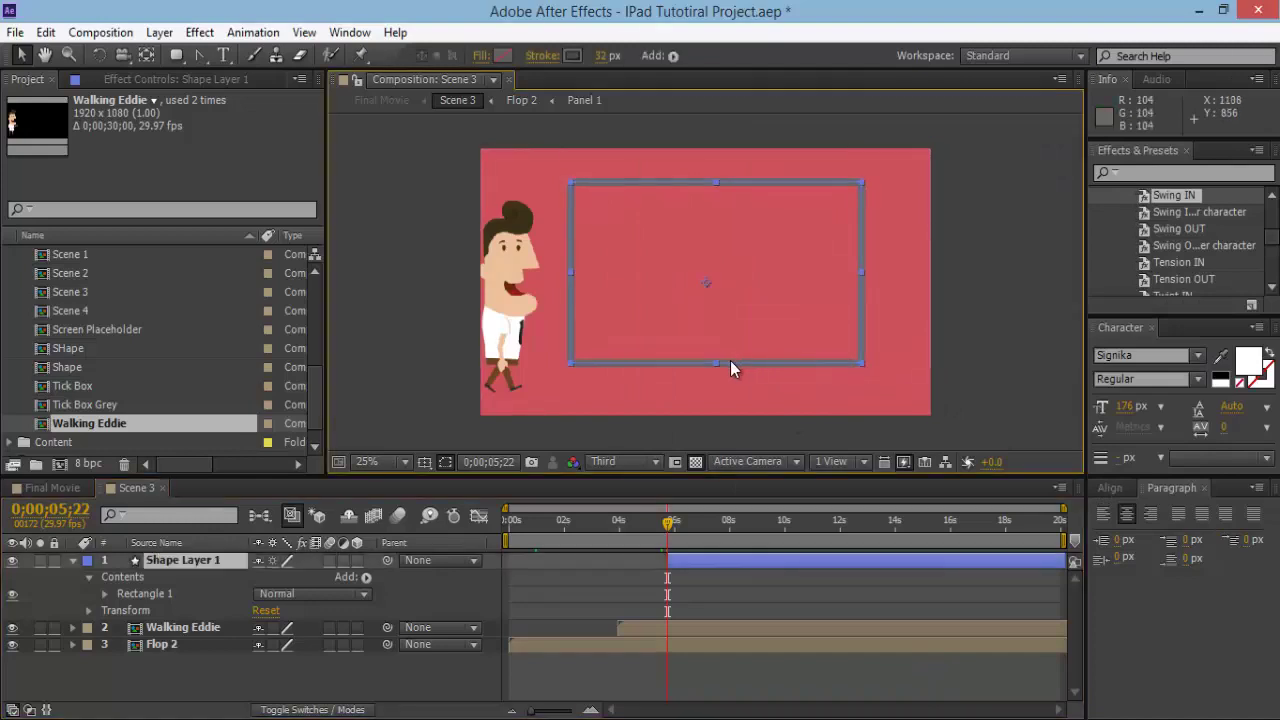
click(598, 56)
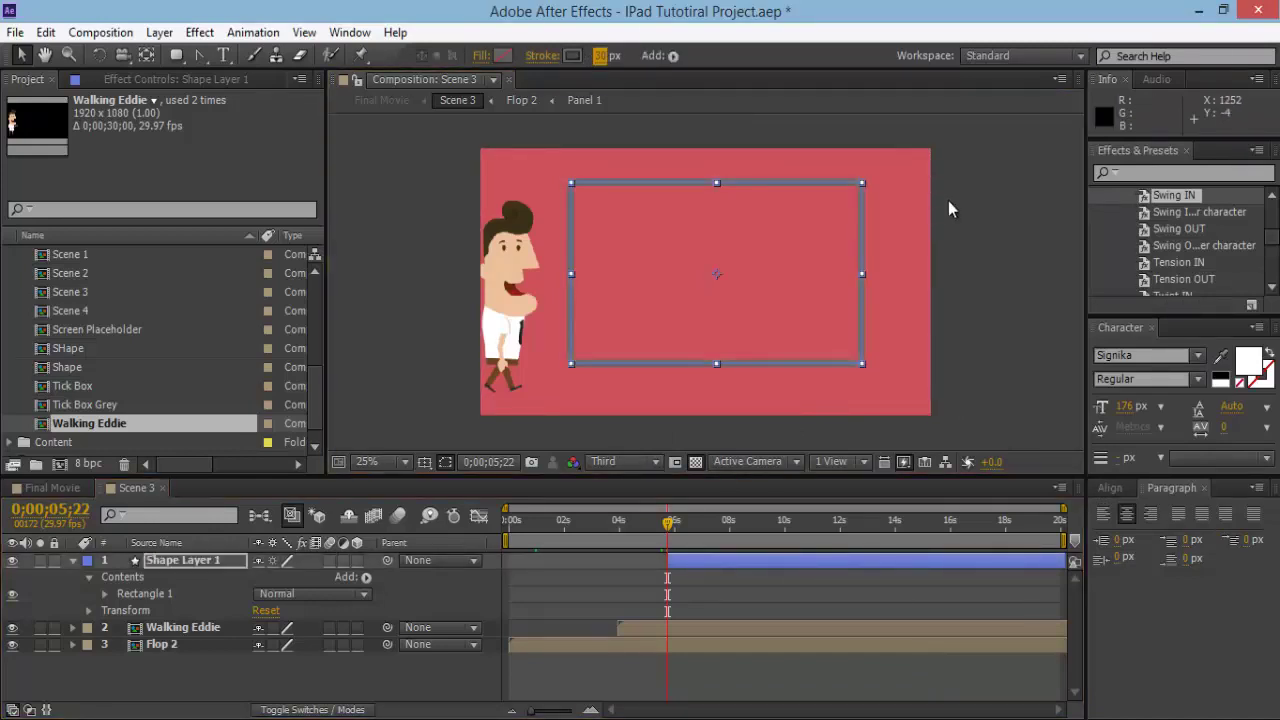
click(956, 225)
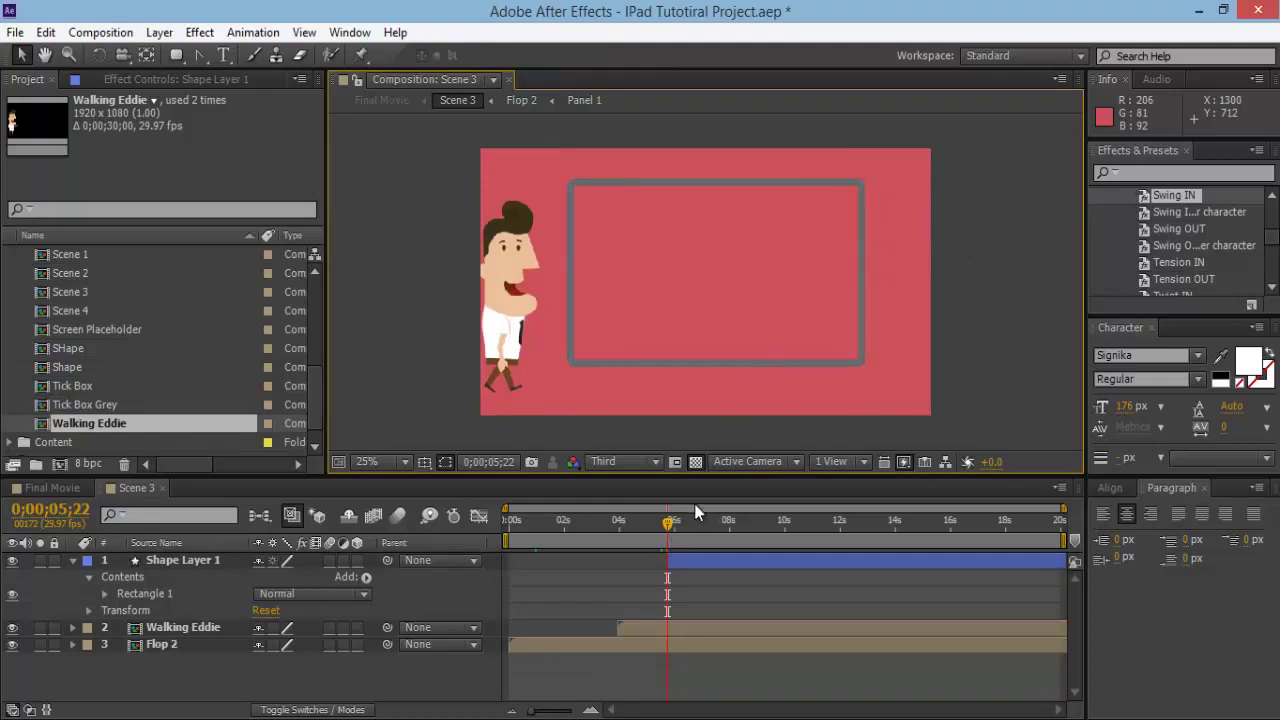
click(712, 525)
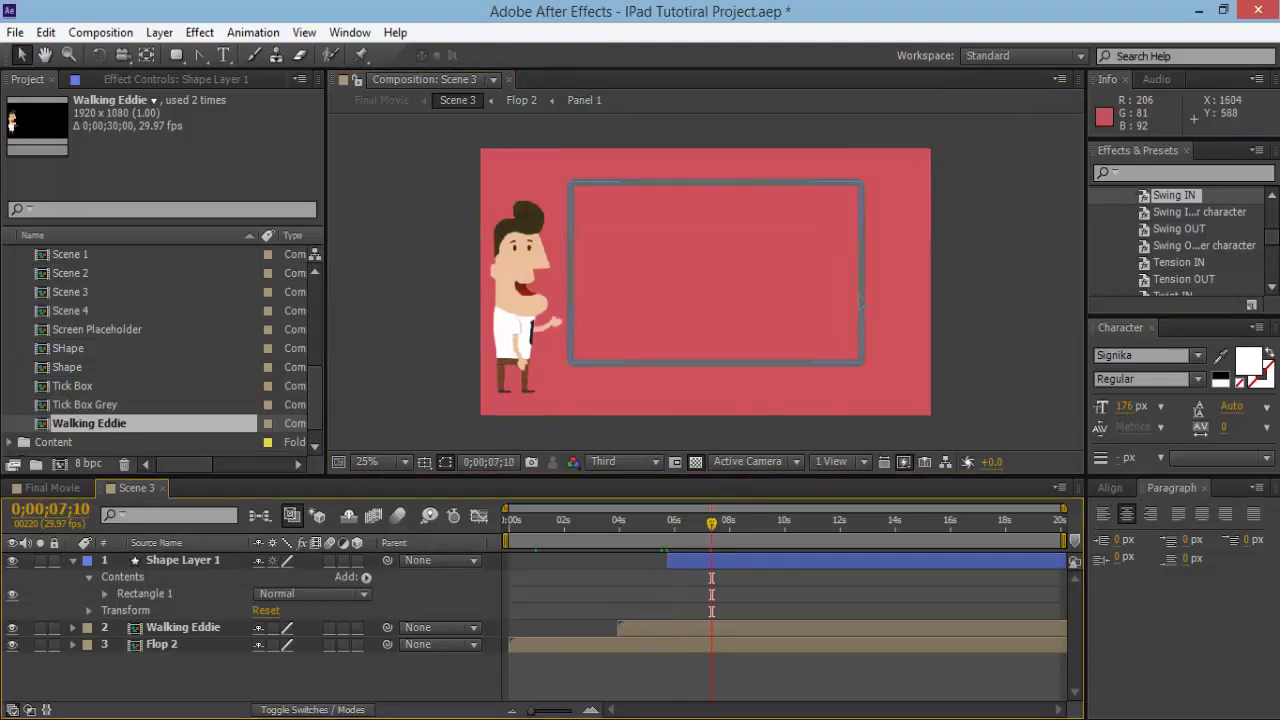
drag(857, 294, 870, 296)
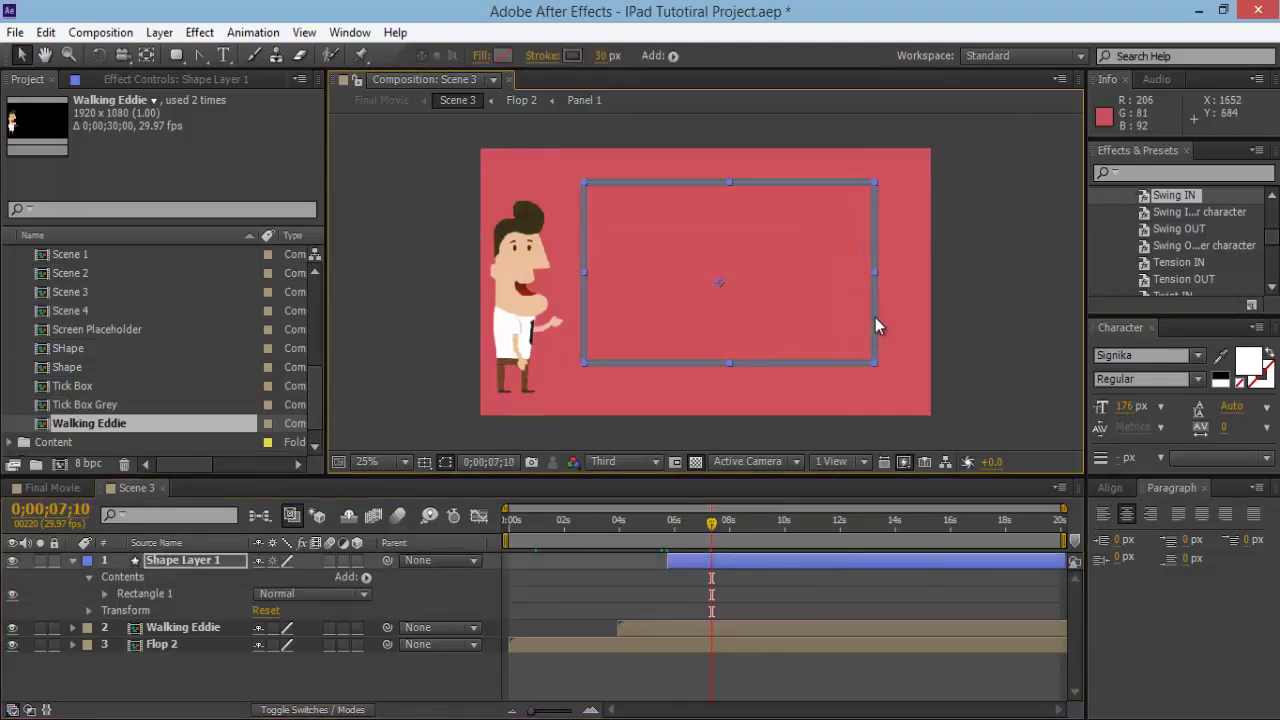
click(1000, 363)
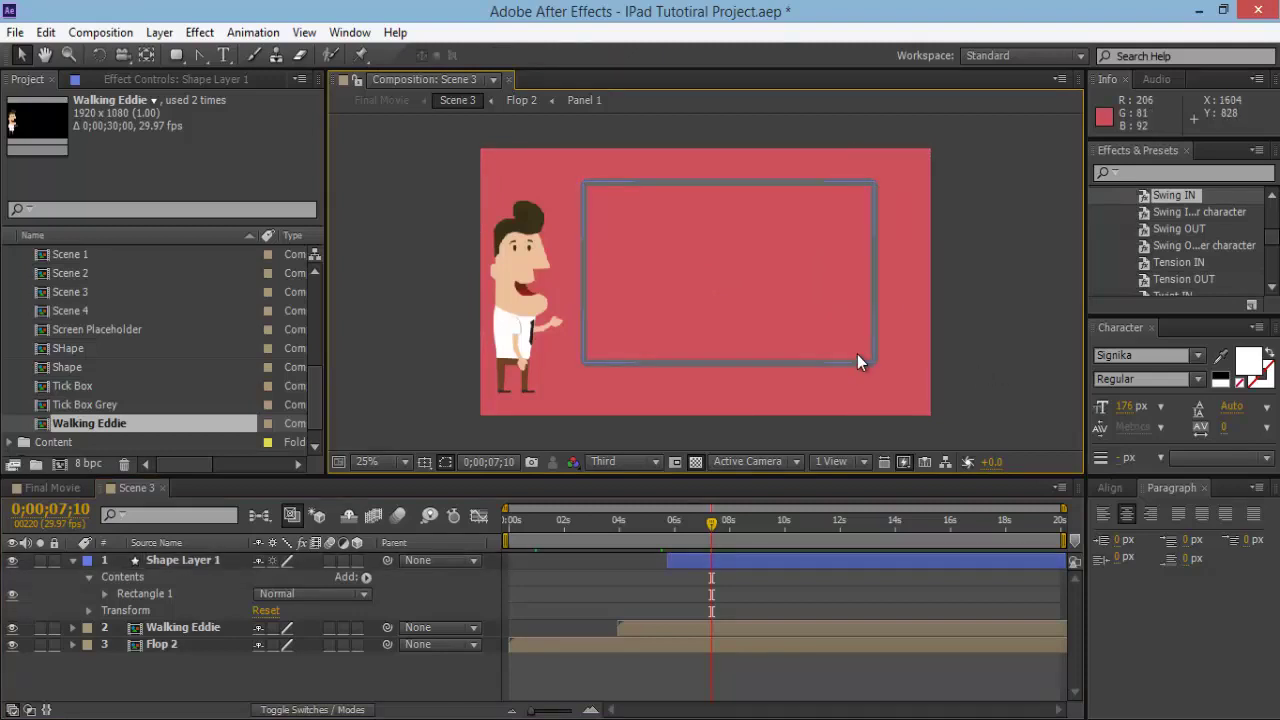
Rename Shape Layer 1 to Rectangle
click(170, 561)
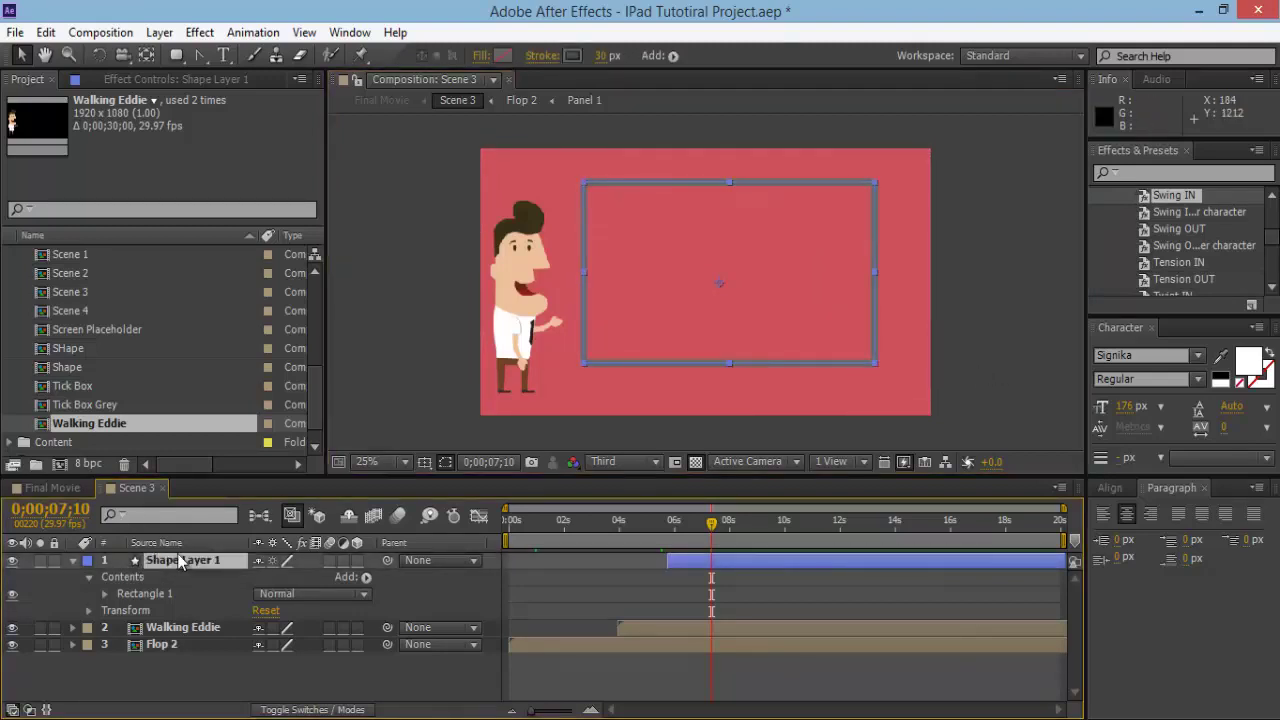
key(Return)
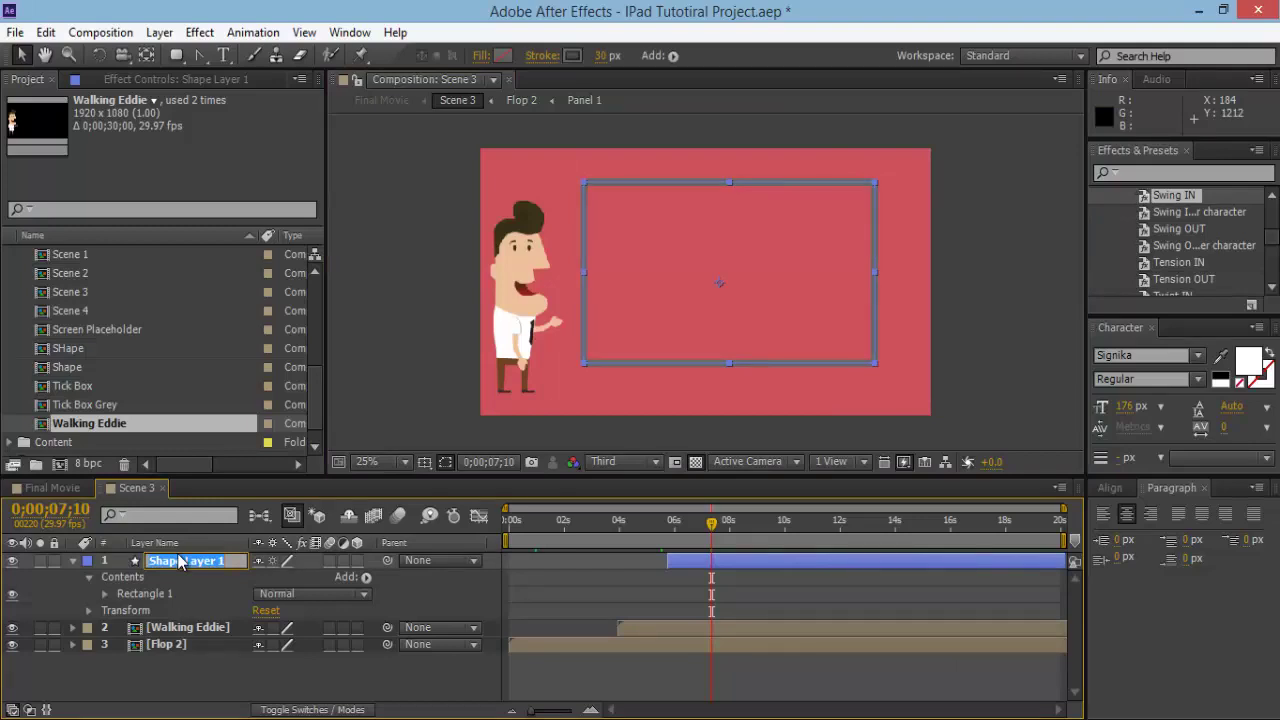
text(Rectangle)
key(Return)
Draw a rounded bar across the outline rectangle's bottom edge
click(491, 665)
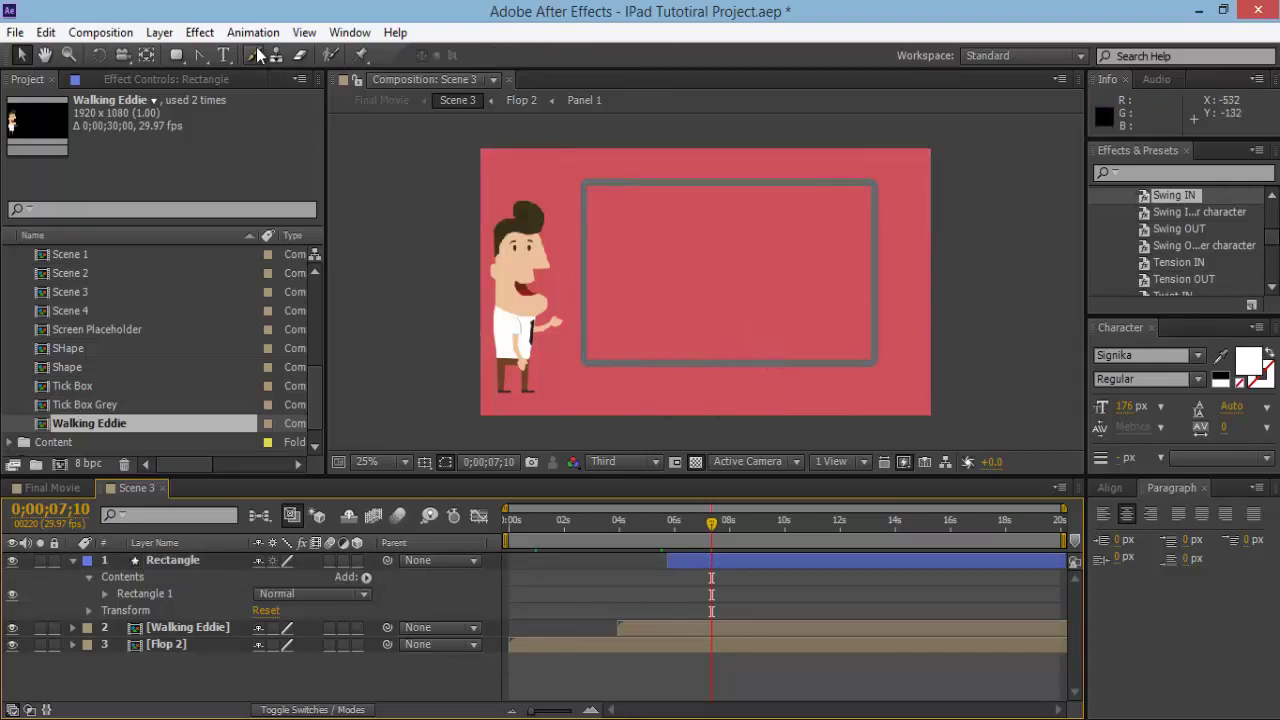
mouse_move(179, 62)
mouse_down()
mouse_move(210, 52)
mouse_move(234, 75)
mouse_up()
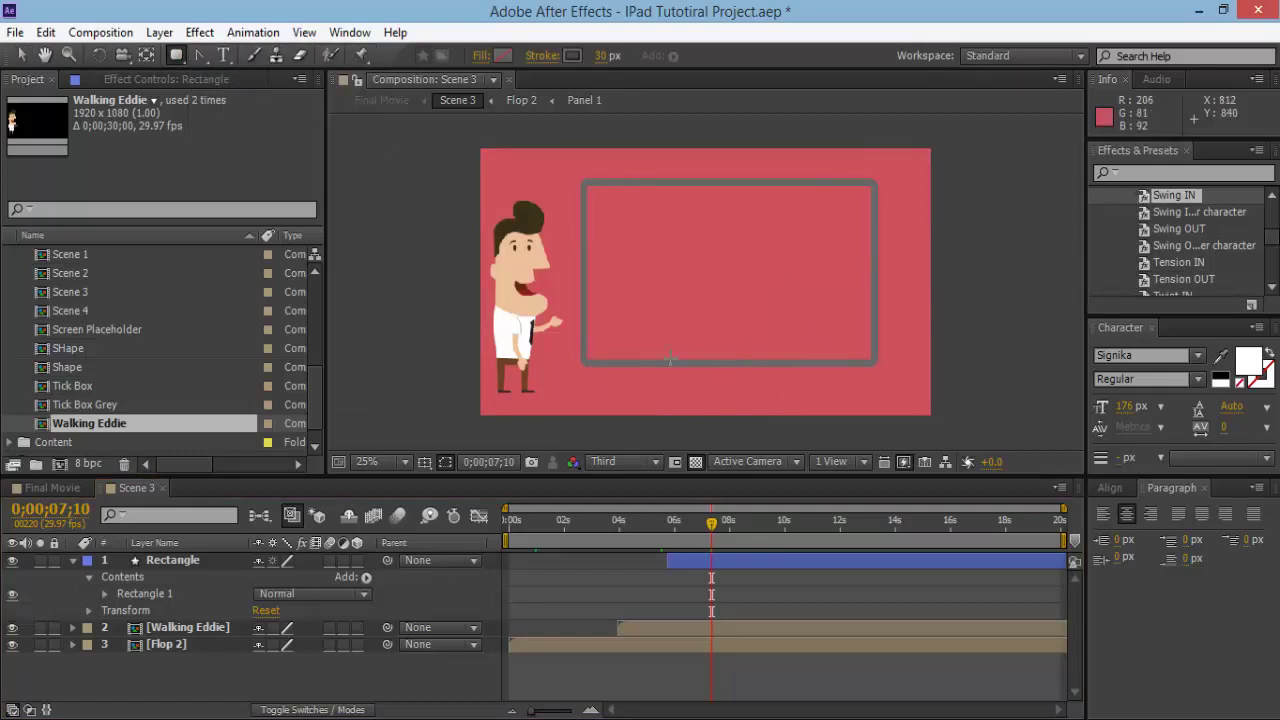
drag(662, 353, 811, 373)
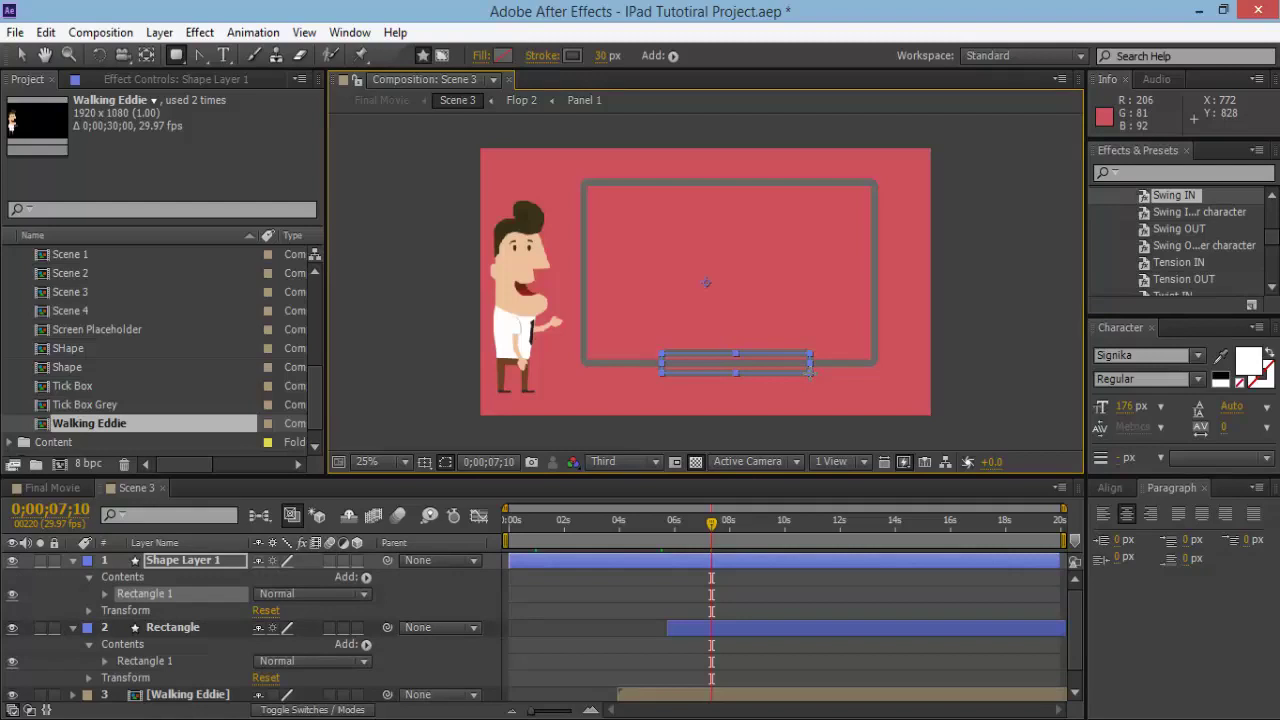
Fill the bar with a solid colour sampled from the outline's grey, #686868
click(505, 57)
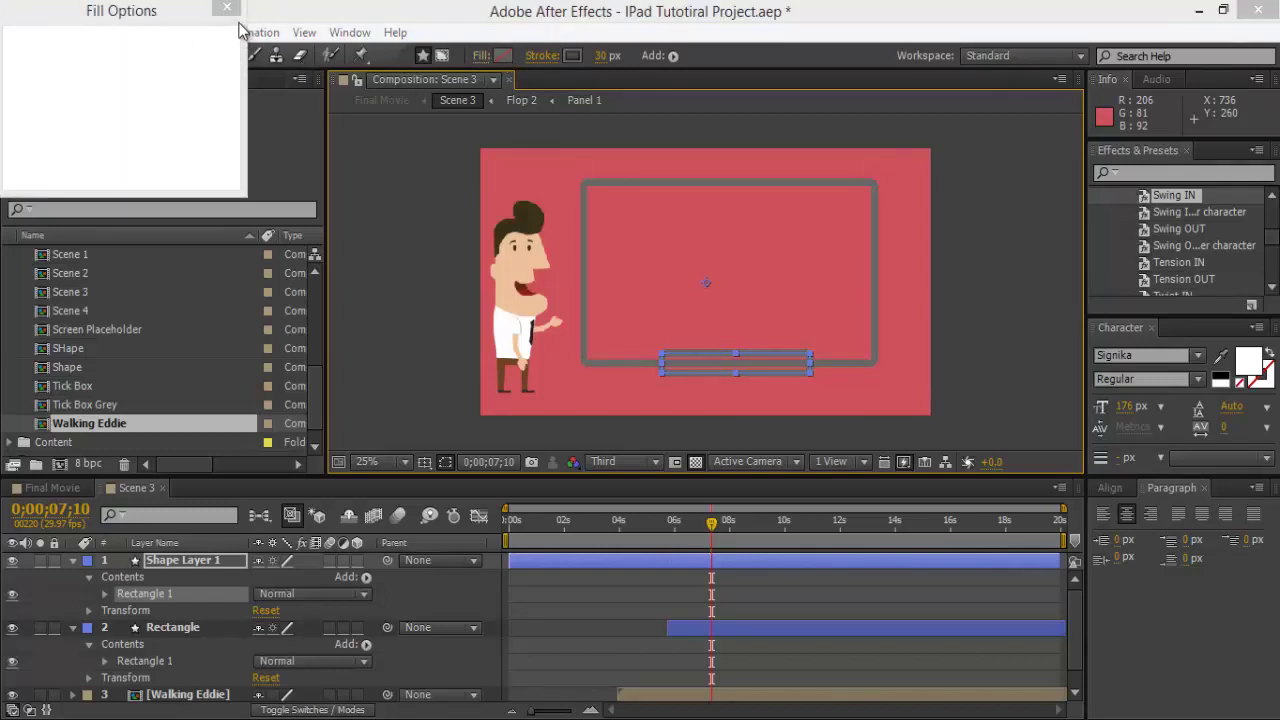
click(51, 52)
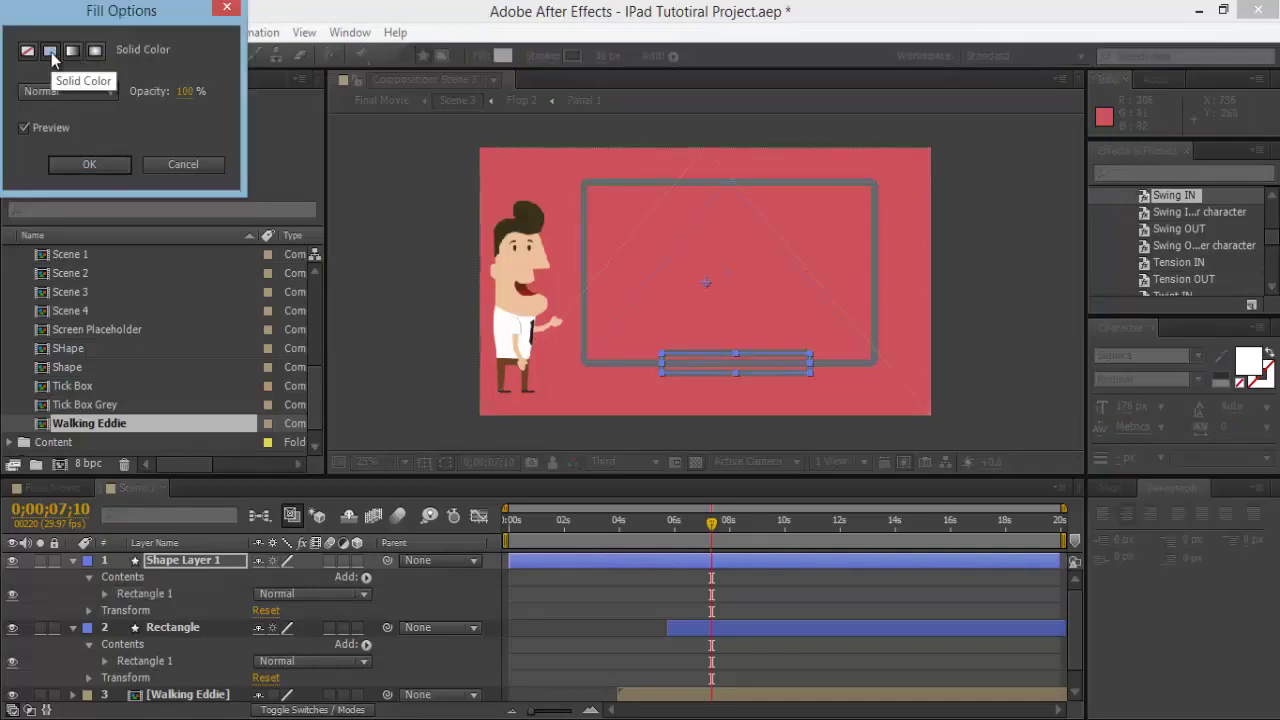
click(113, 168)
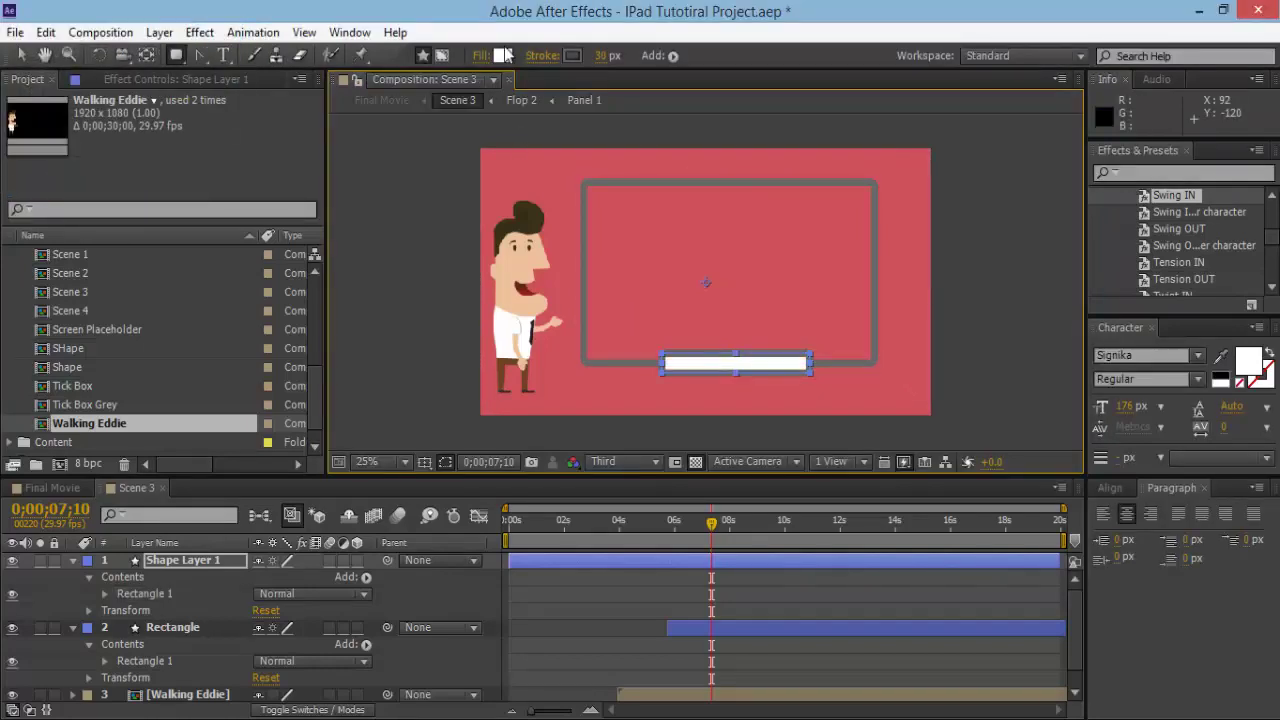
click(503, 56)
click(399, 144)
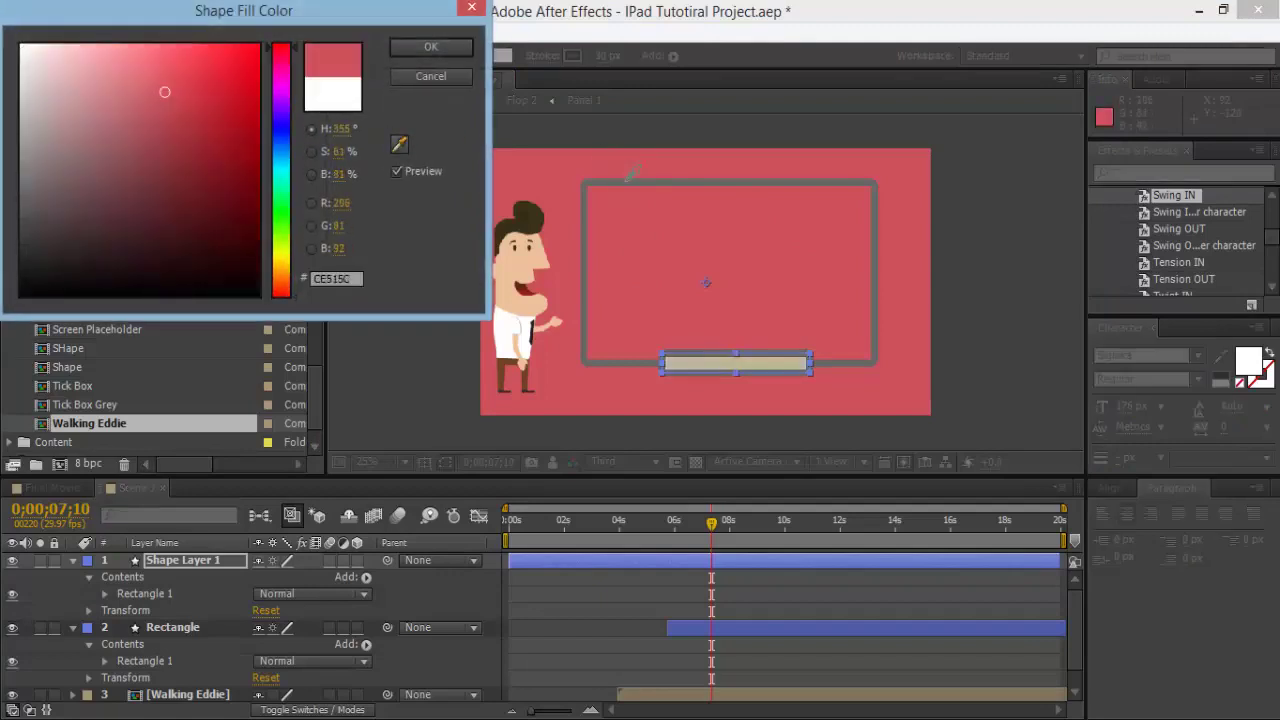
click(832, 360)
click(431, 47)
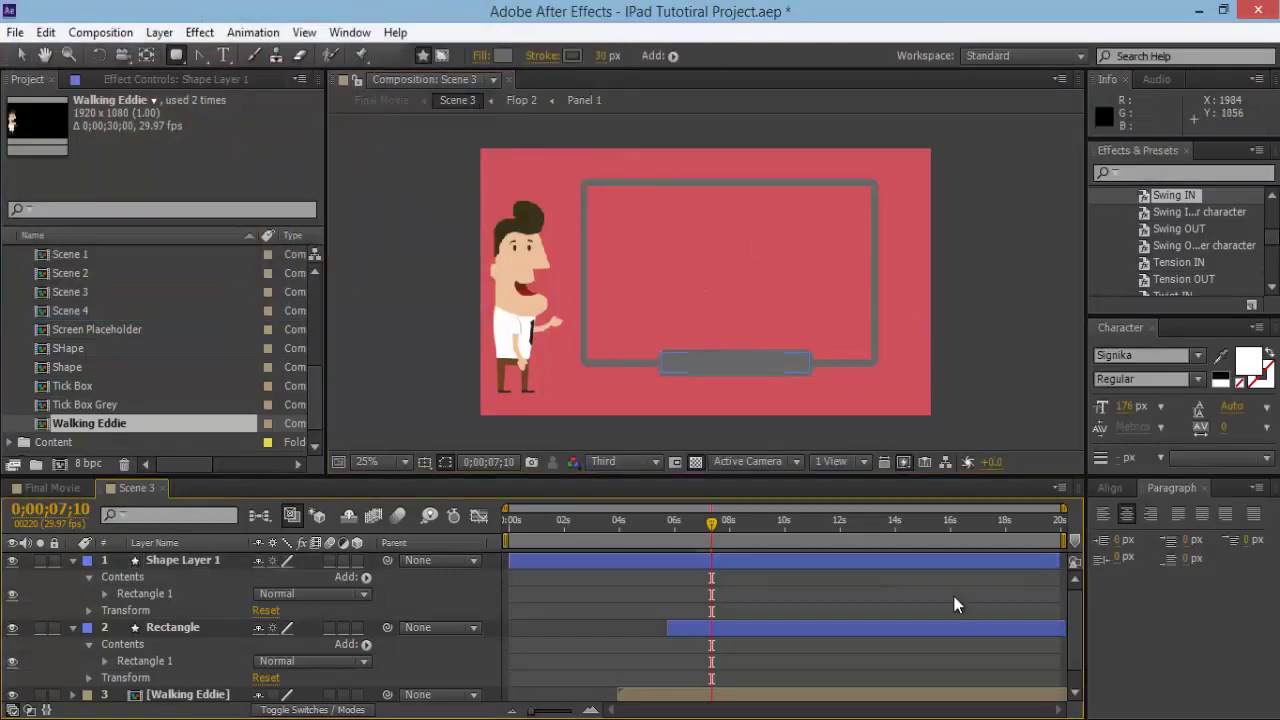
click(955, 605)
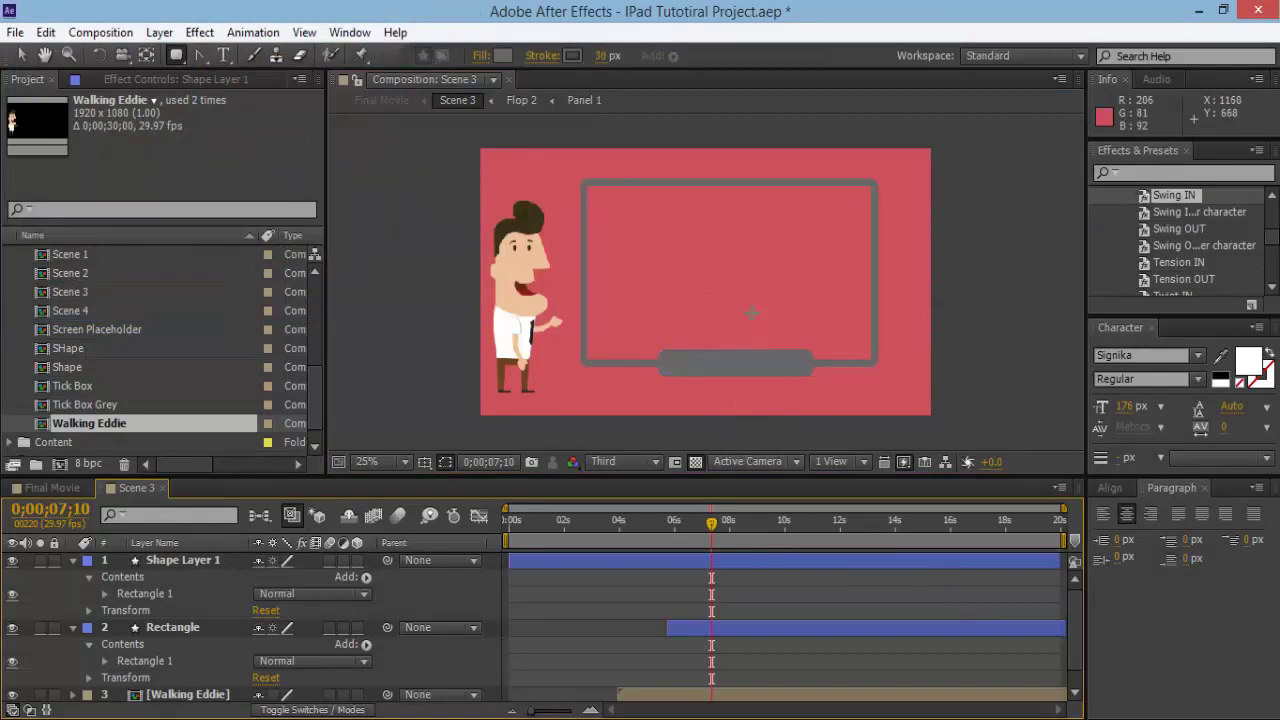
Round the Rectangle outline's corners to 30
key(v)
click(140, 628)
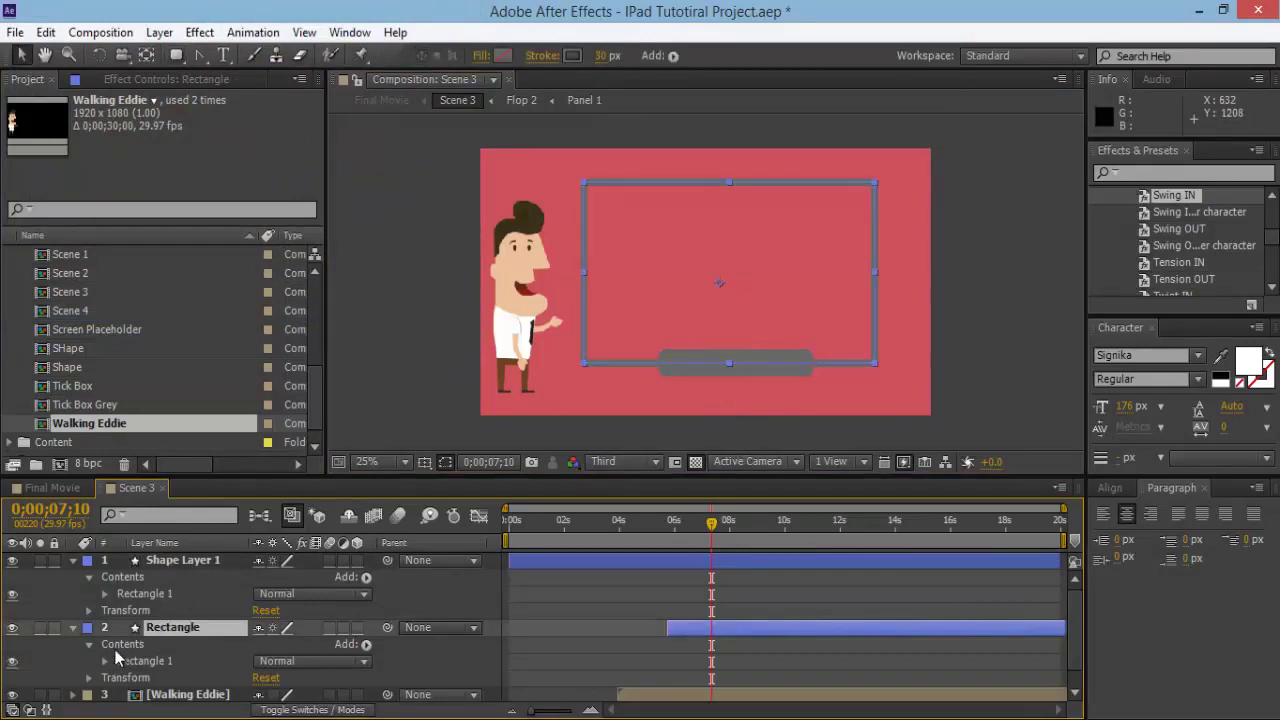
click(106, 662)
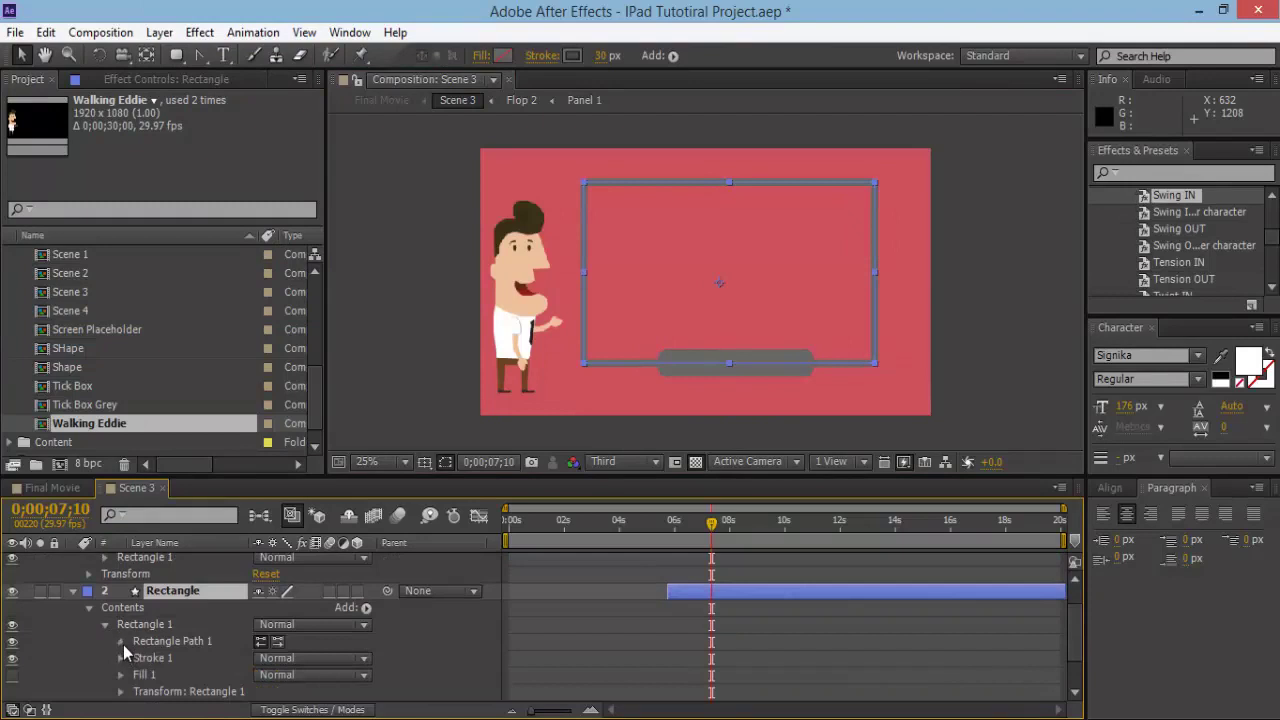
click(121, 641)
drag(262, 698, 272, 694)
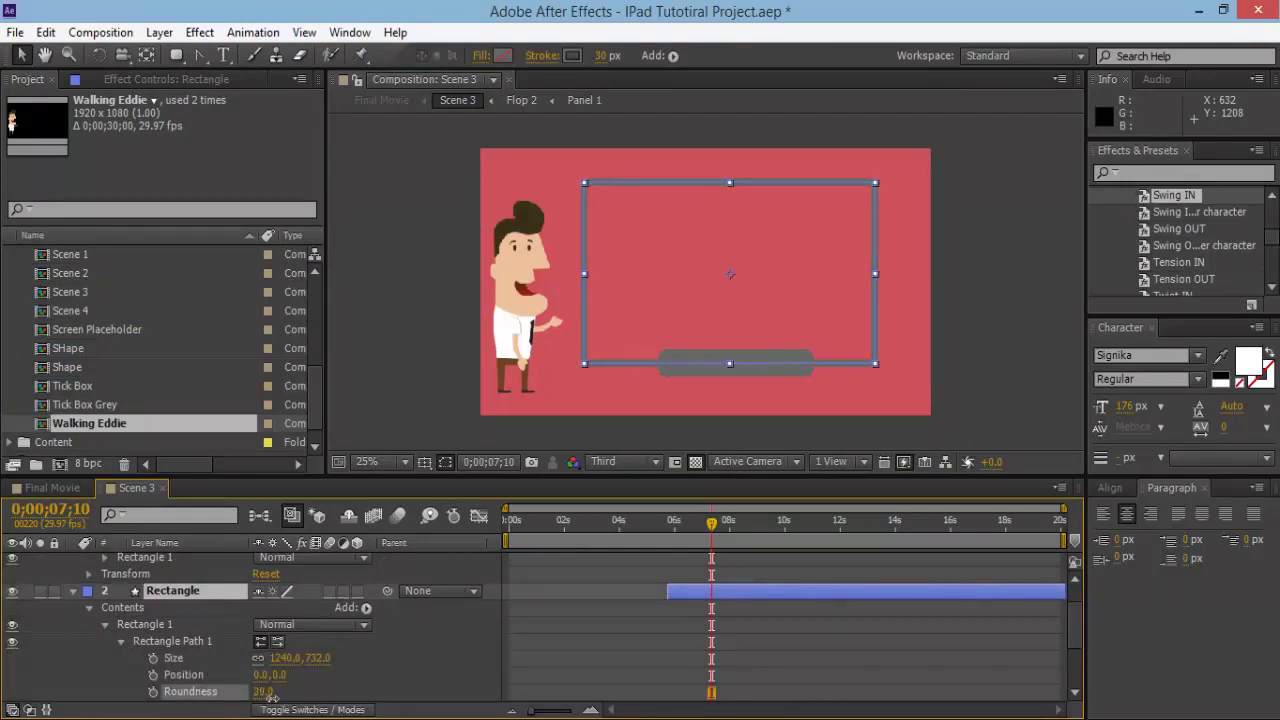
click(624, 633)
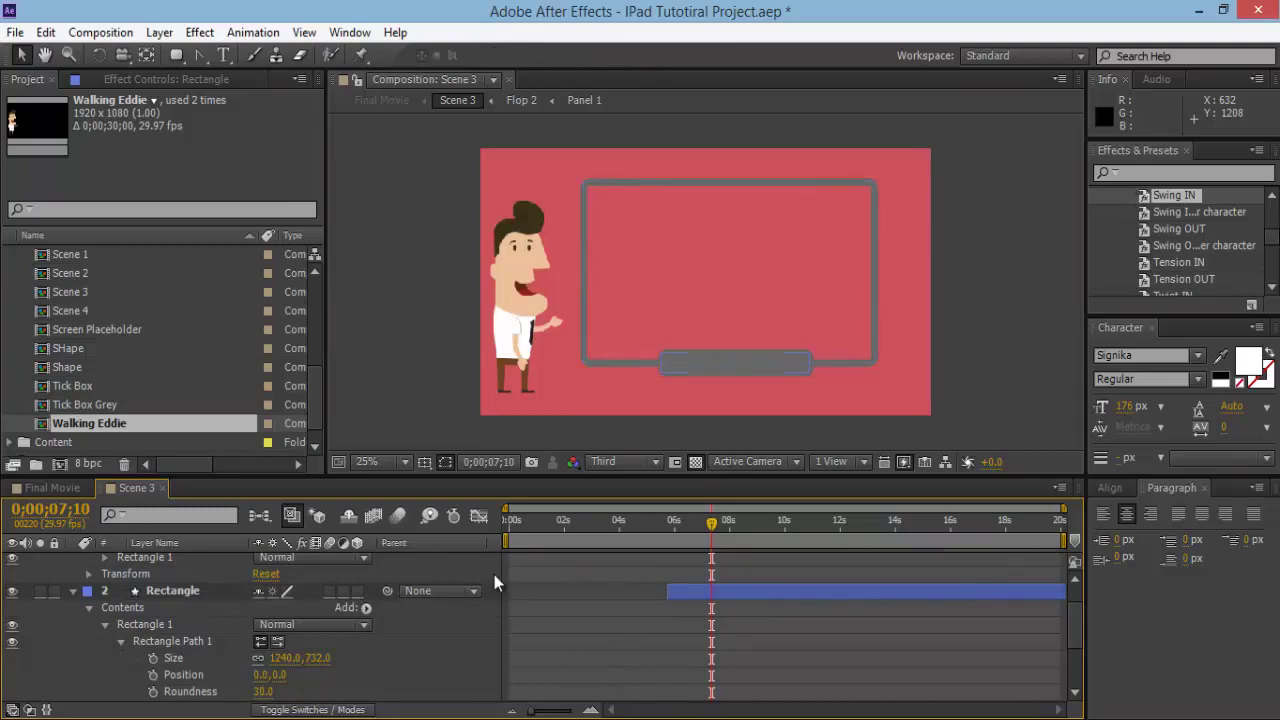
Set the 632 × 80 grey bar's corner roundness to 12
scroll(192, 591, up, 1)
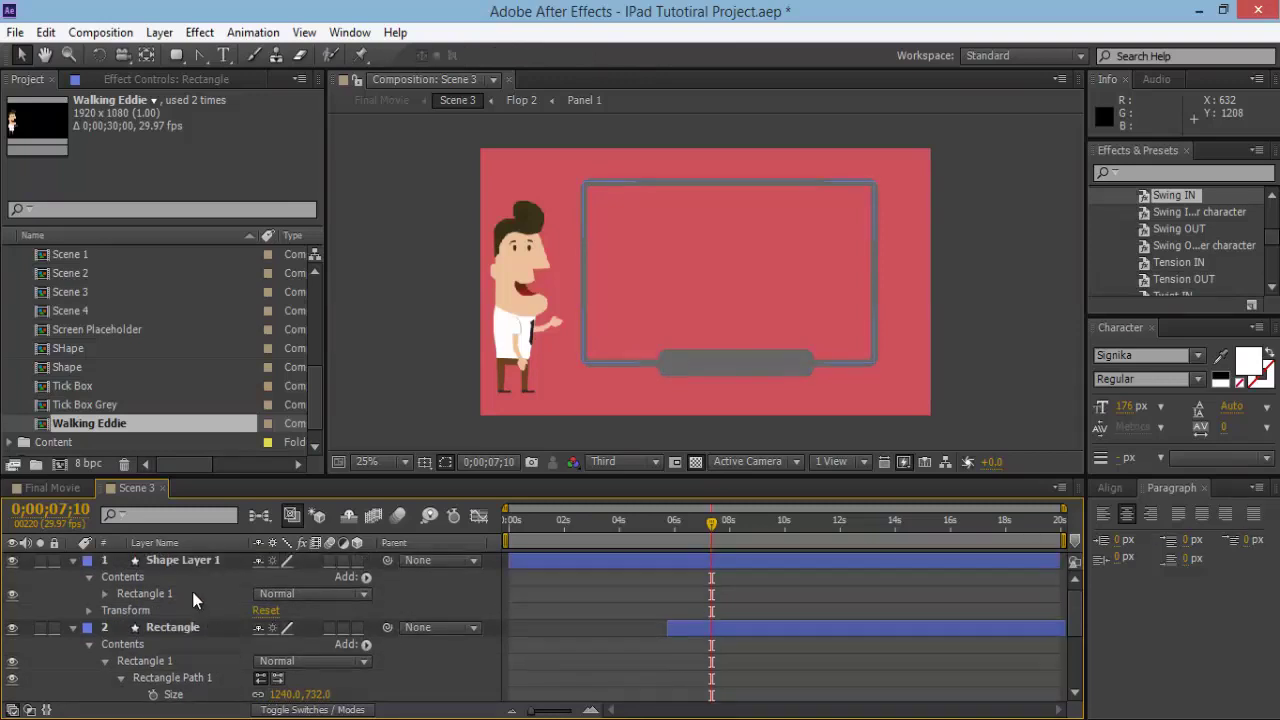
click(103, 593)
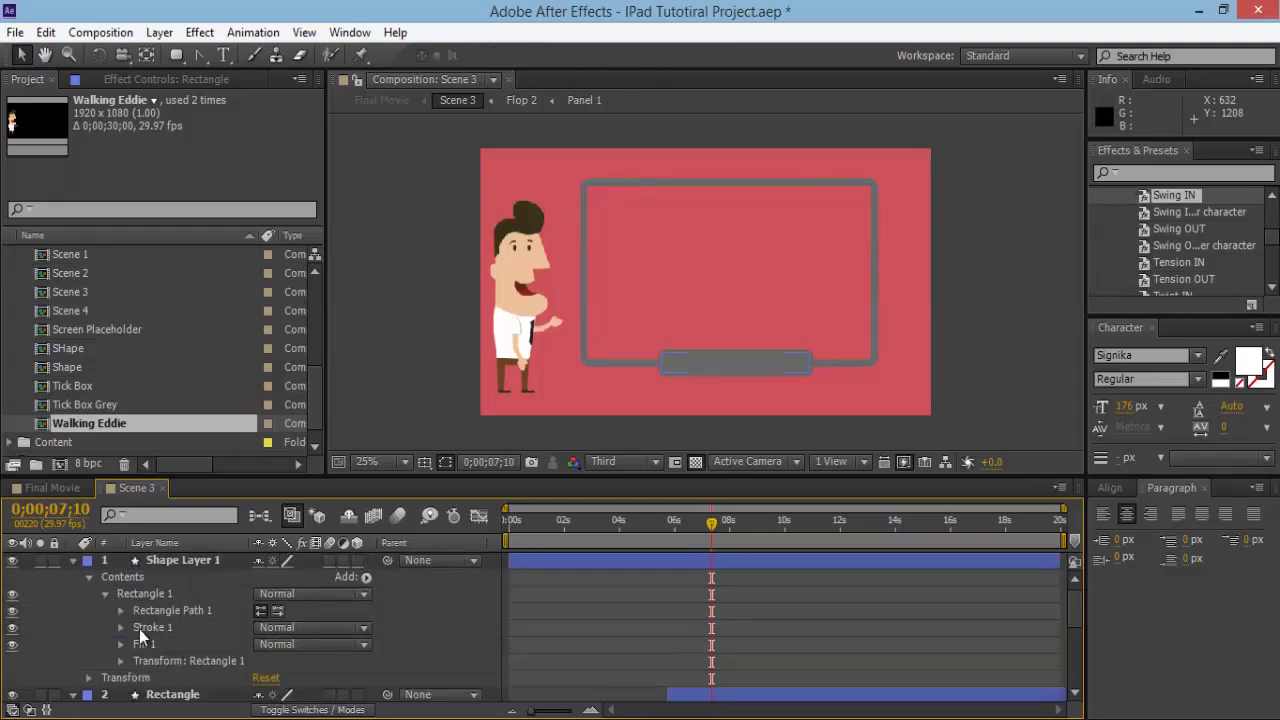
click(121, 611)
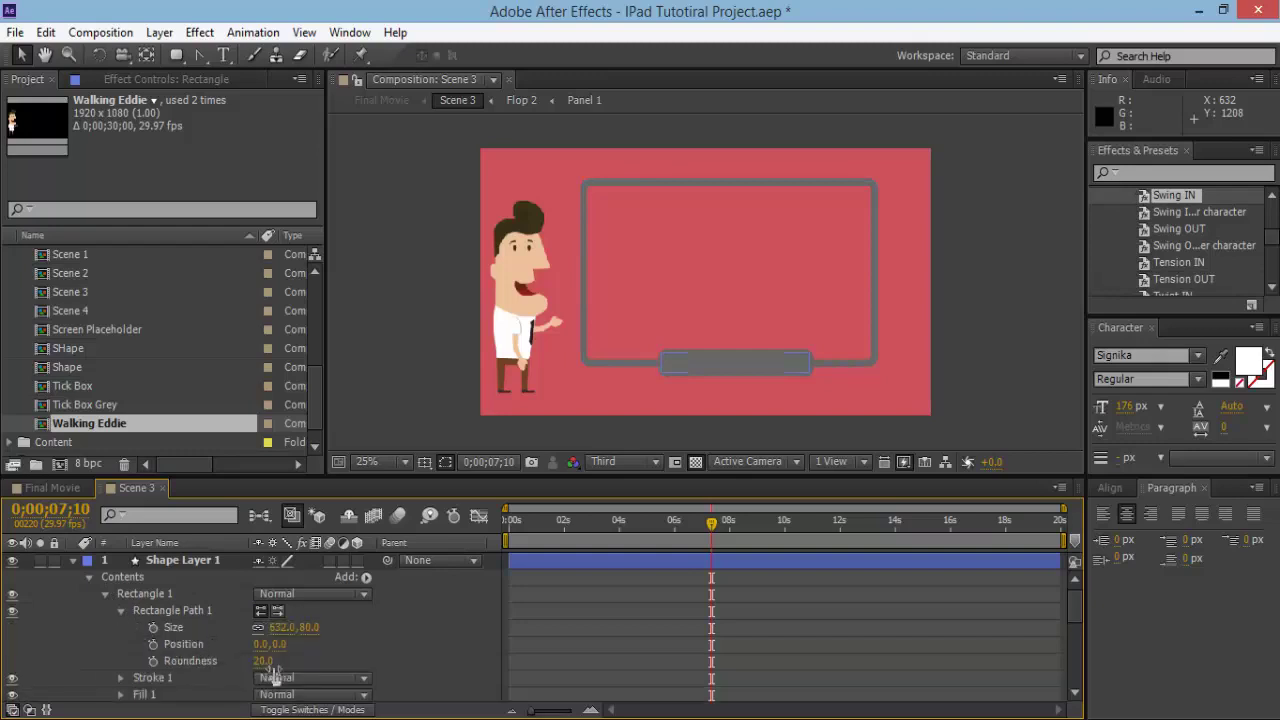
mouse_move(268, 662)
mouse_down()
mouse_move(323, 646)
mouse_move(256, 662)
mouse_up()
click(664, 642)
click(795, 602)
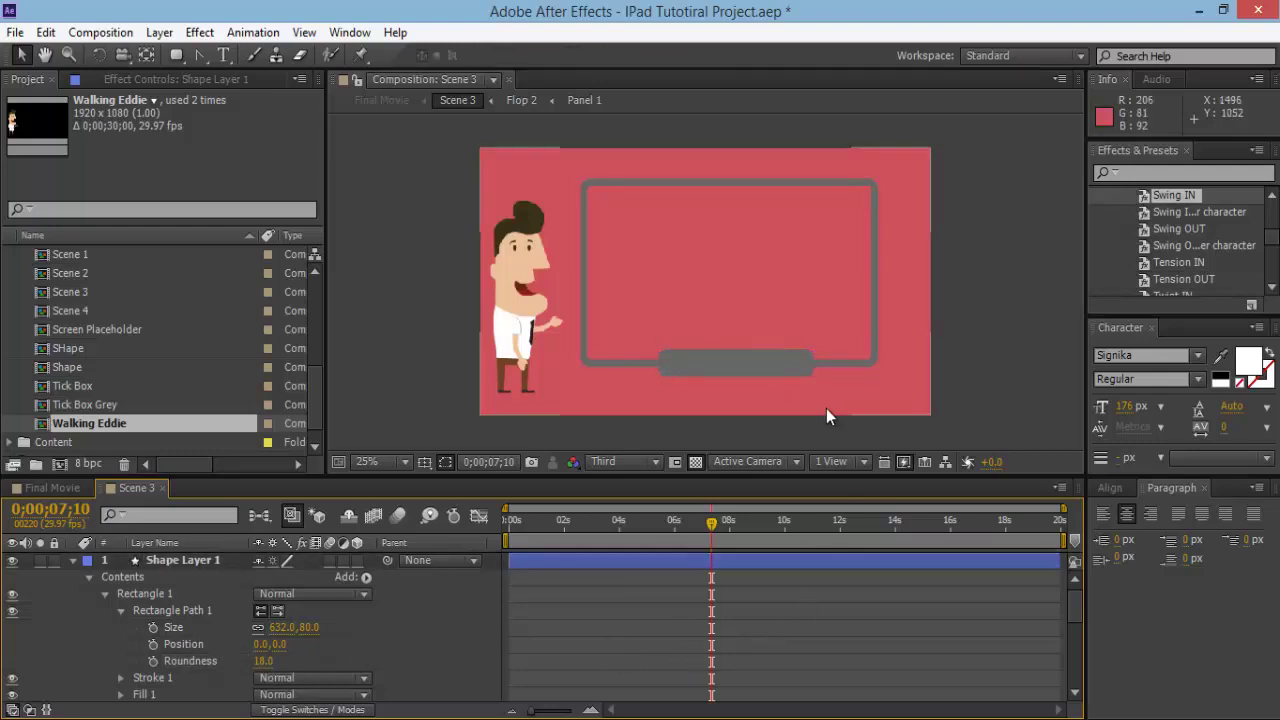
Check the bar sits on the outline's bottom edge, then collapse Shape Layer 1
scroll(820, 400, up, 4)
key(h)
drag(804, 321, 600, 256)
key(v)
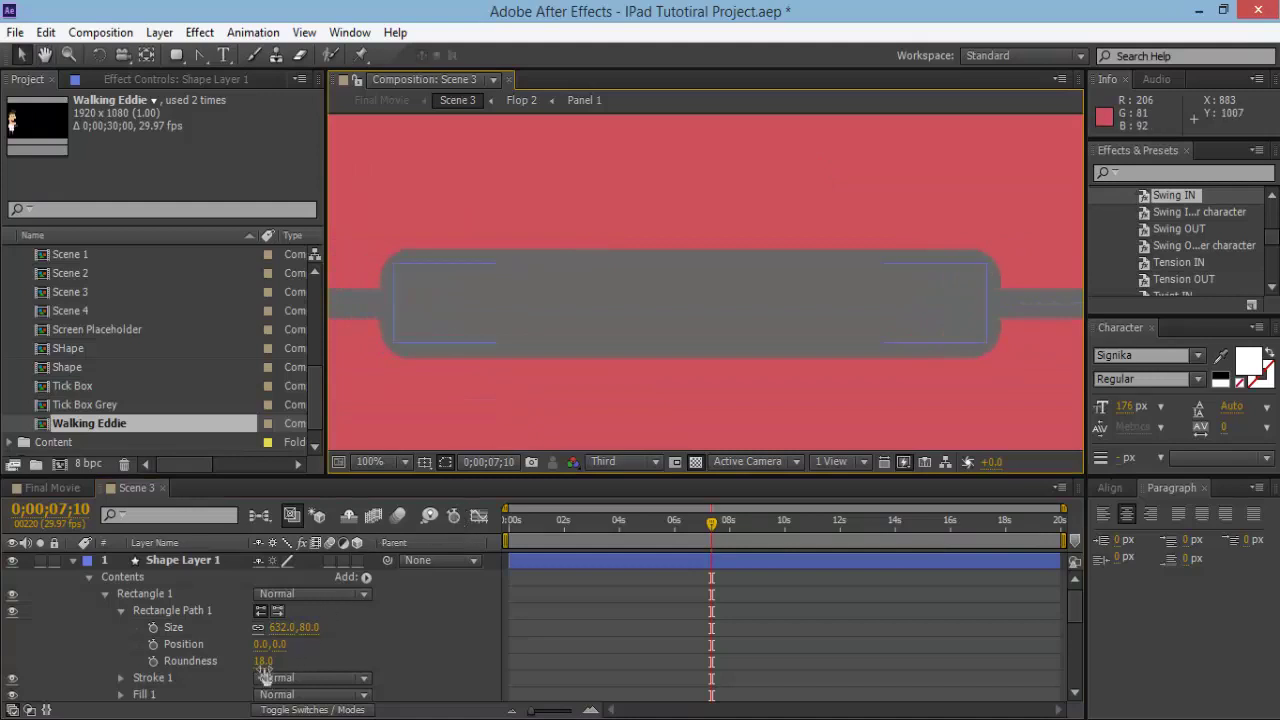
click(258, 665)
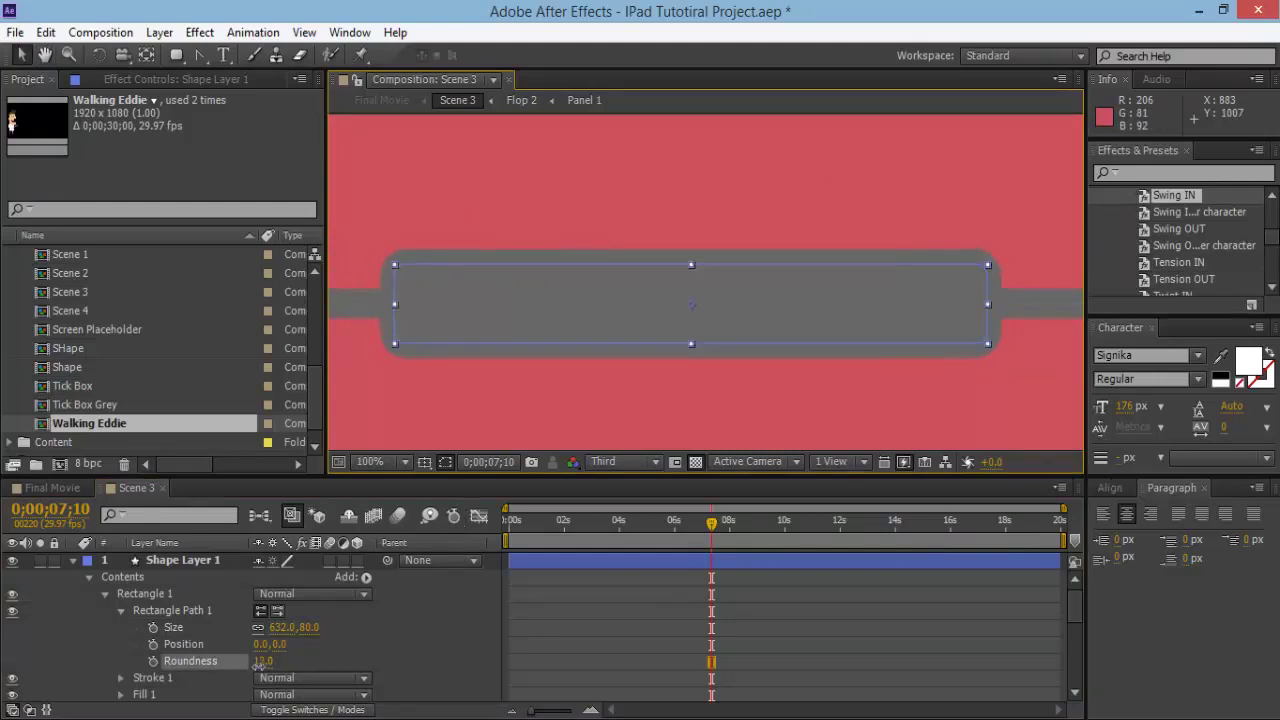
scroll(877, 259, down, 4)
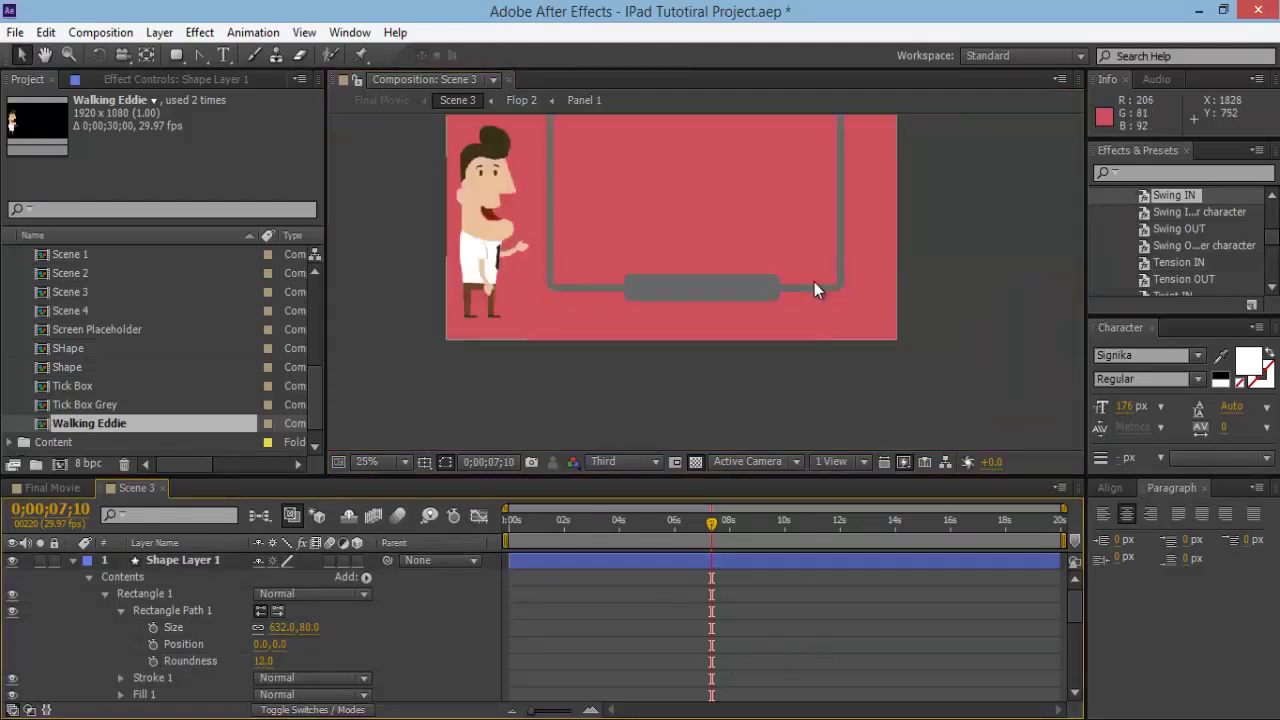
key(h)
drag(808, 229, 766, 294)
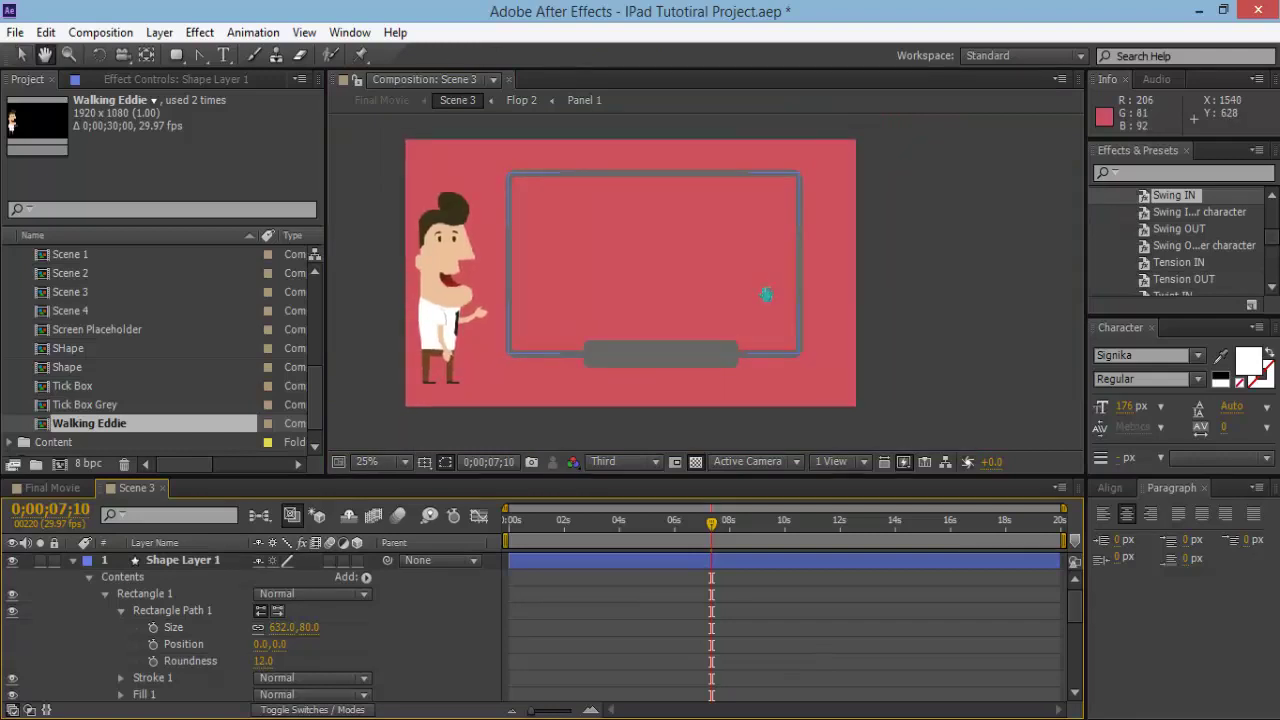
key(v)
click(681, 356)
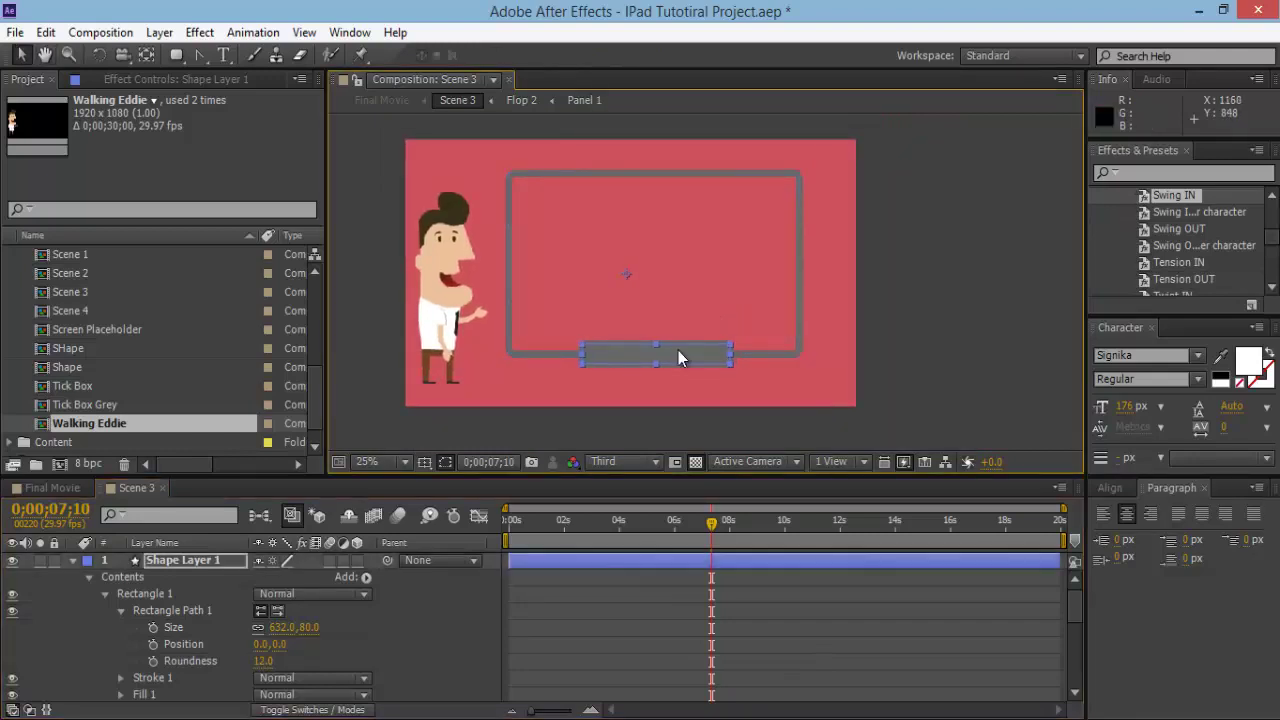
click(770, 644)
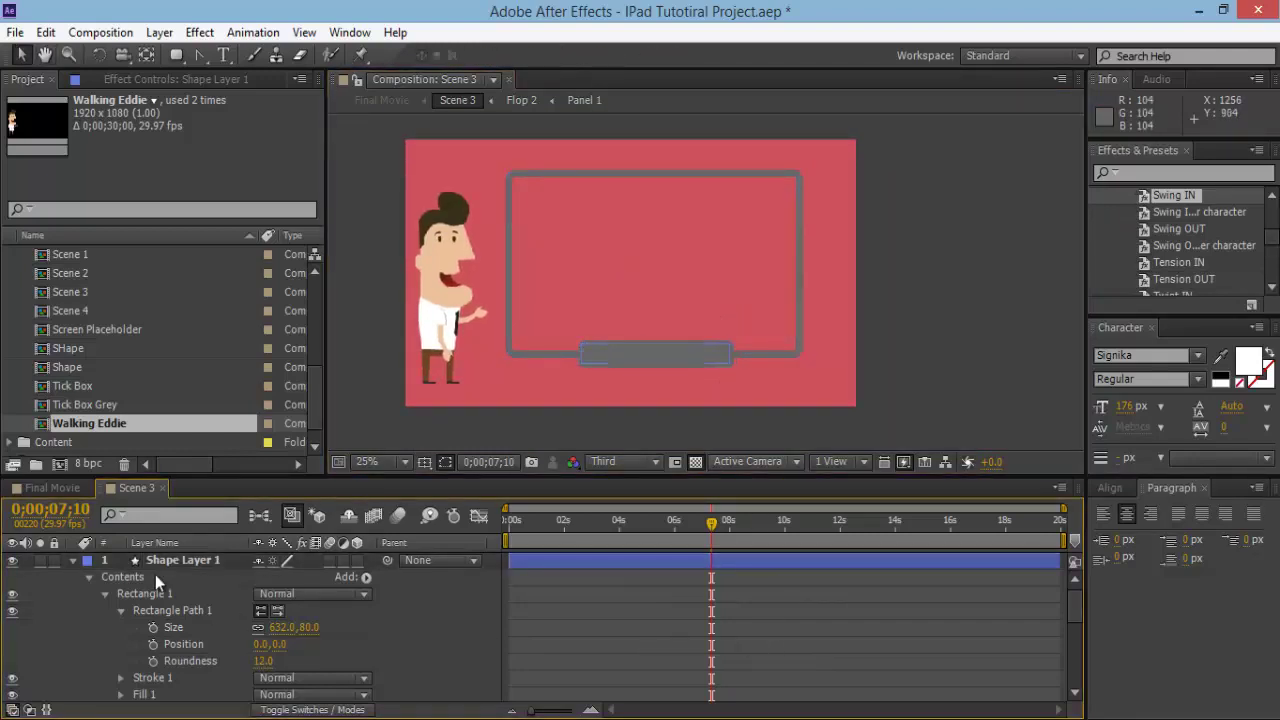
click(72, 561)
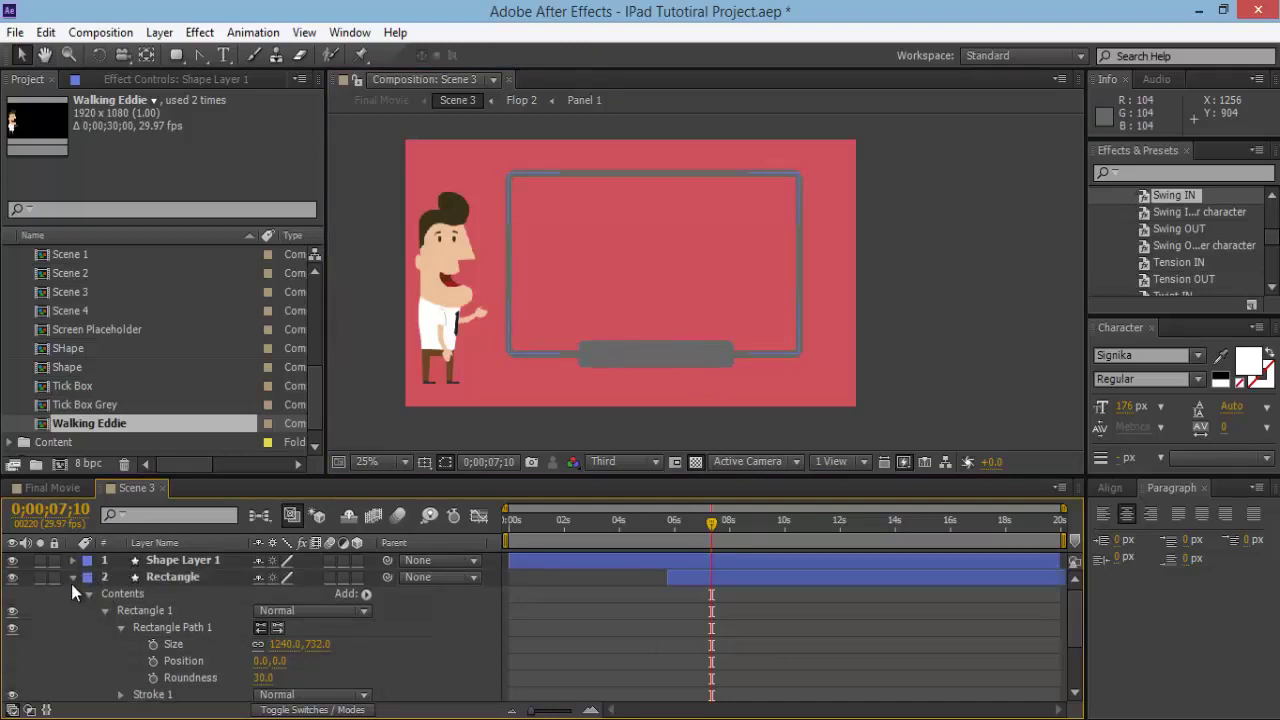
Rename the bar's layer from Shape Layer 1 to Shape
click(77, 577)
click(164, 558)
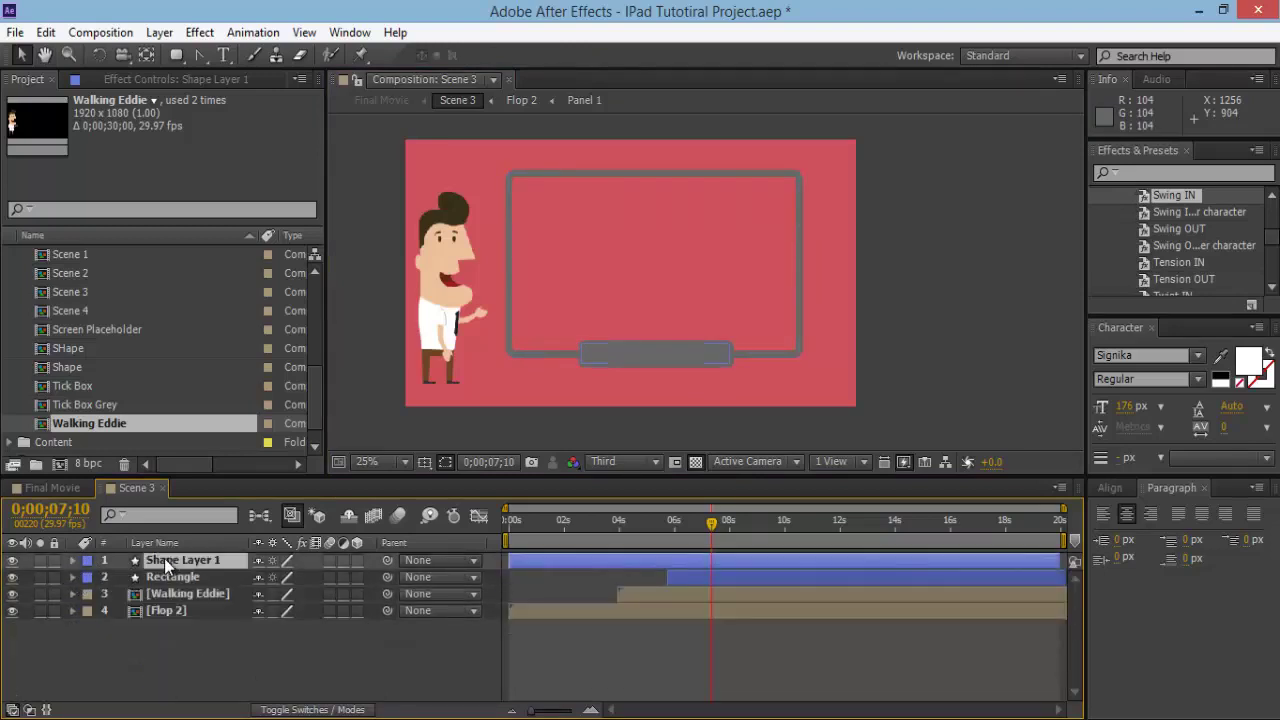
key(Return)
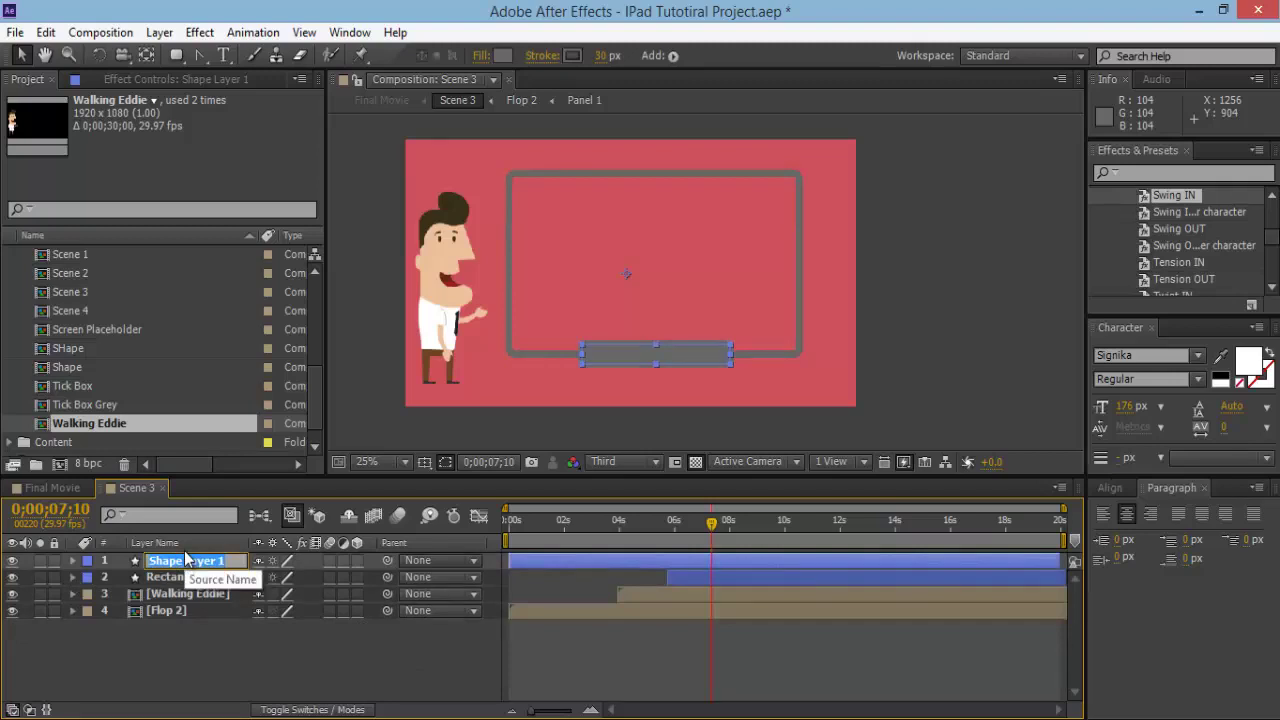
text(Shape)
key(Return)
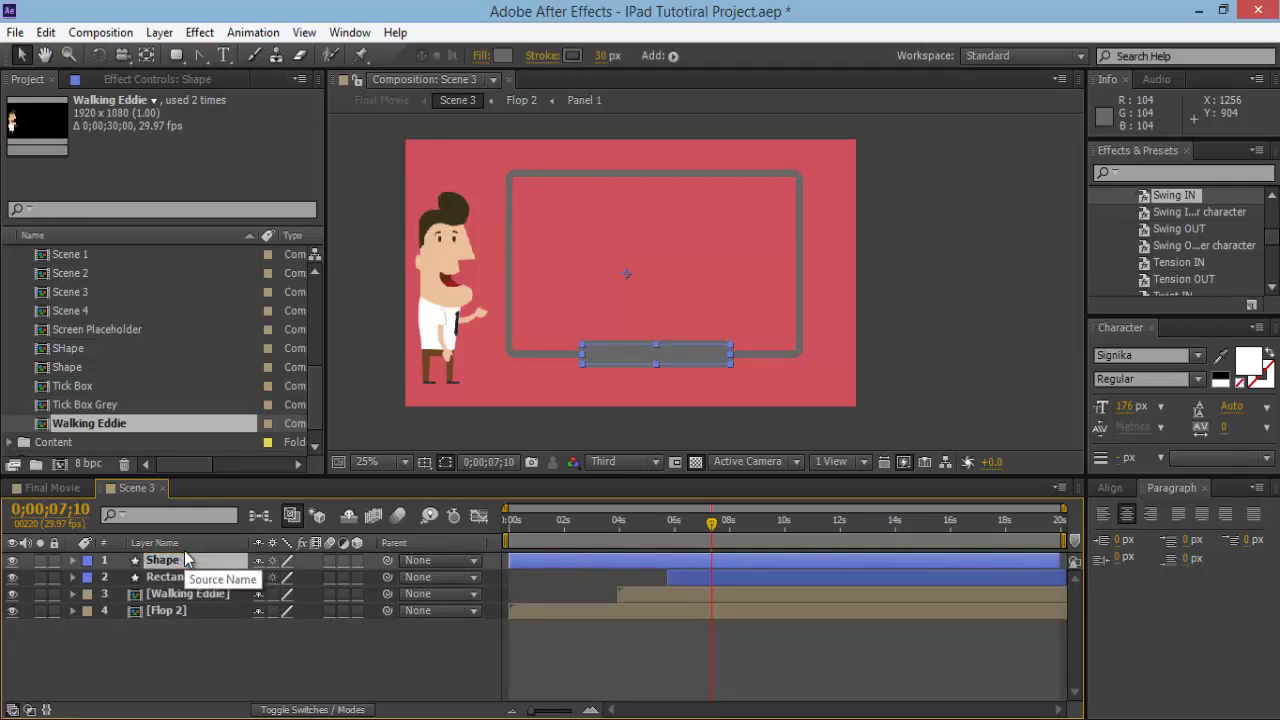
Pre-compose the Shape layer into a new composition named Description 1
right_click(182, 560)
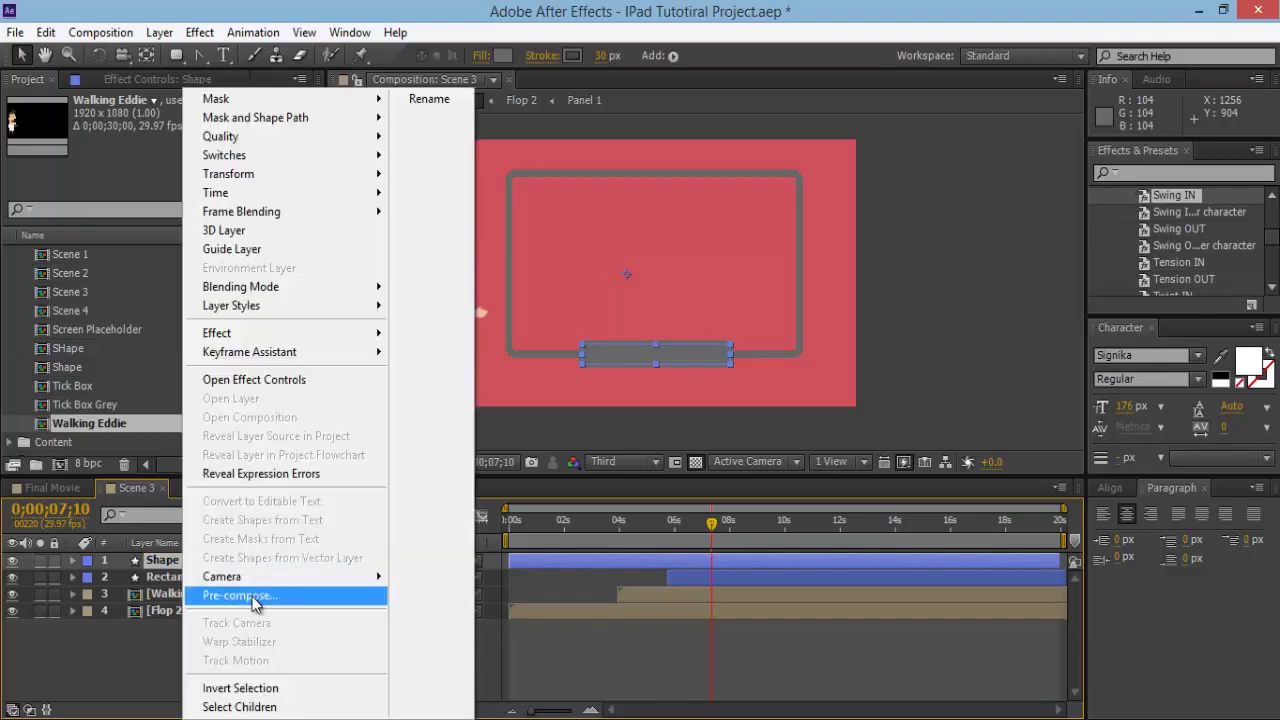
key(Escape)
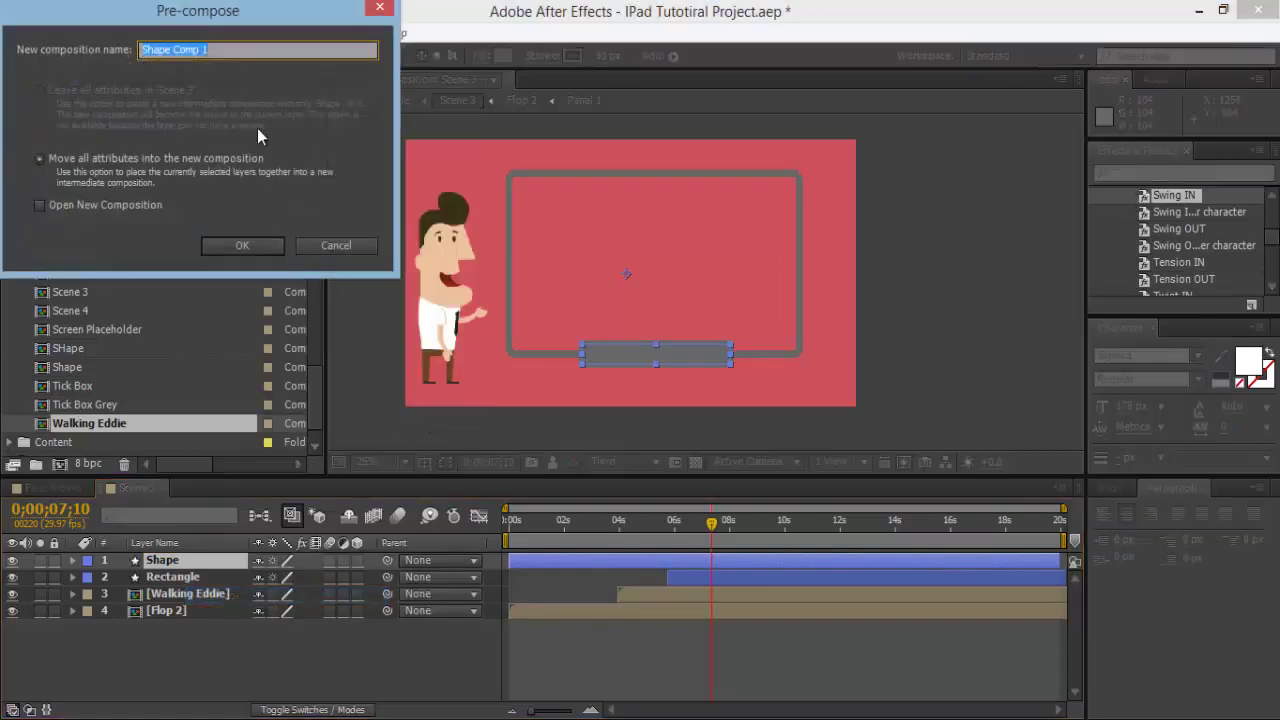
text(Descr)
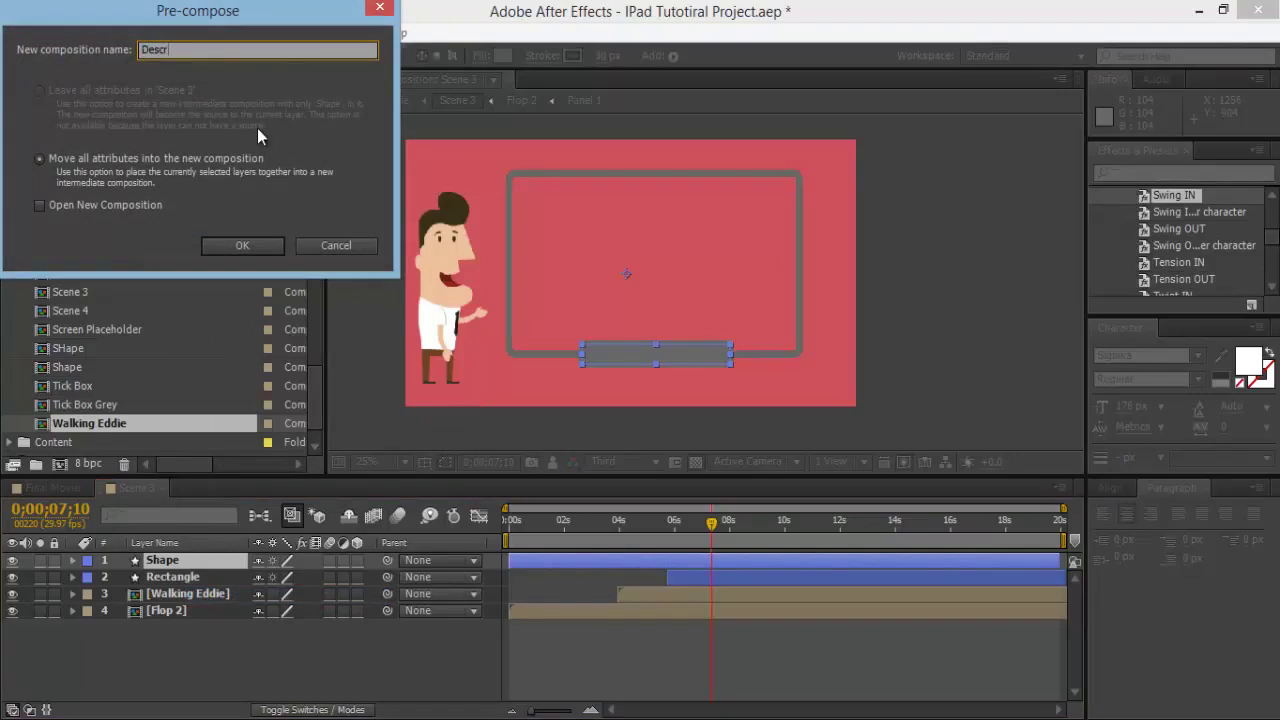
text(iption 1)
key(Return)
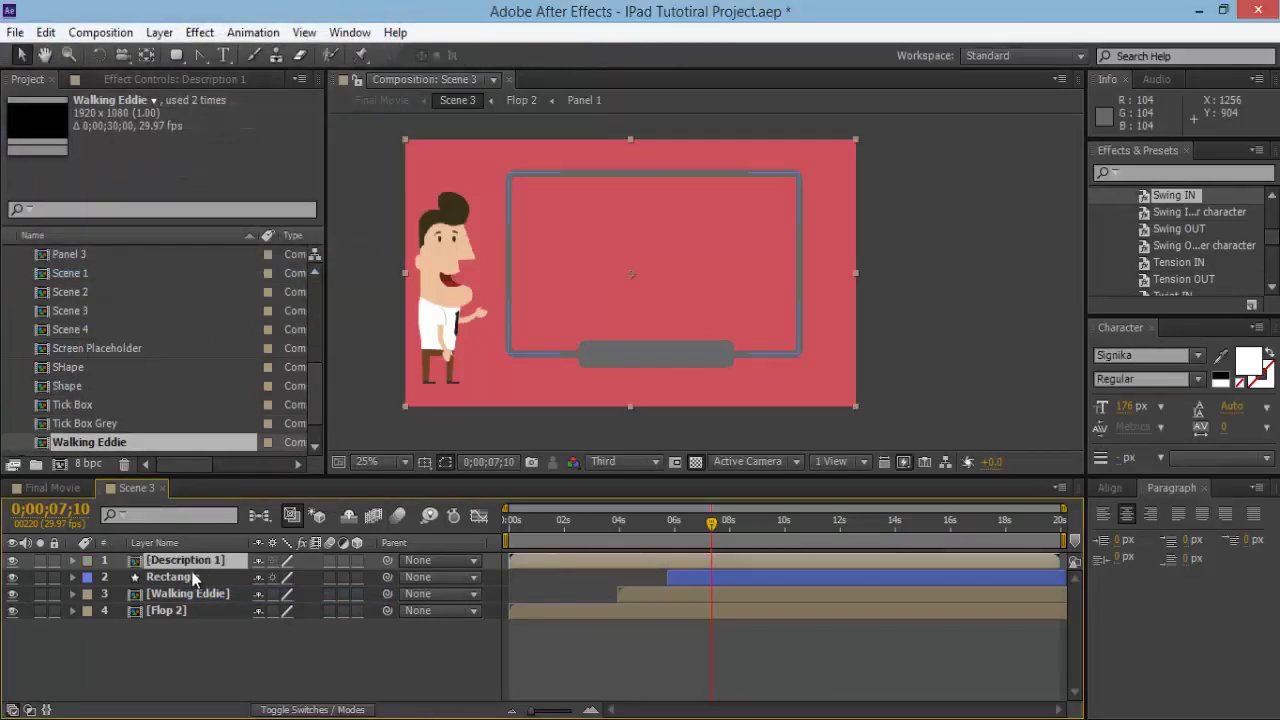
In Description 1, mark a region of interest around the bar and crop the comp to 732 × 184
double_click(169, 563)
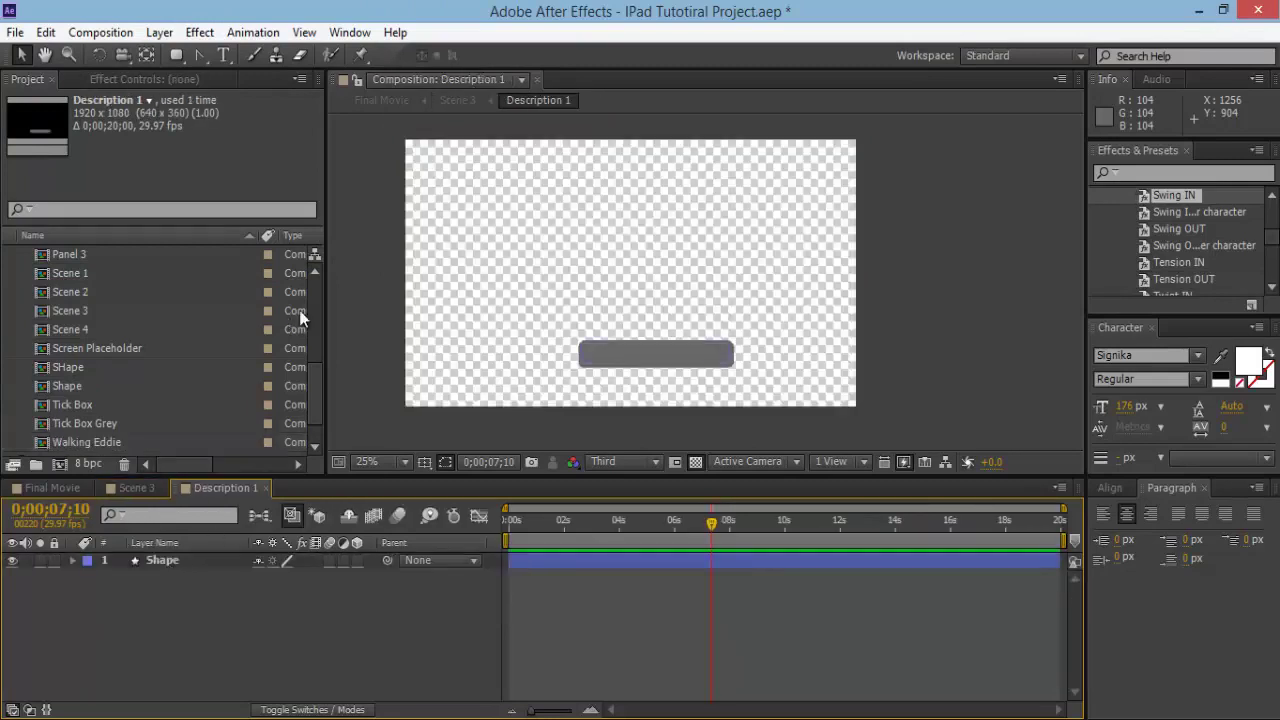
click(676, 466)
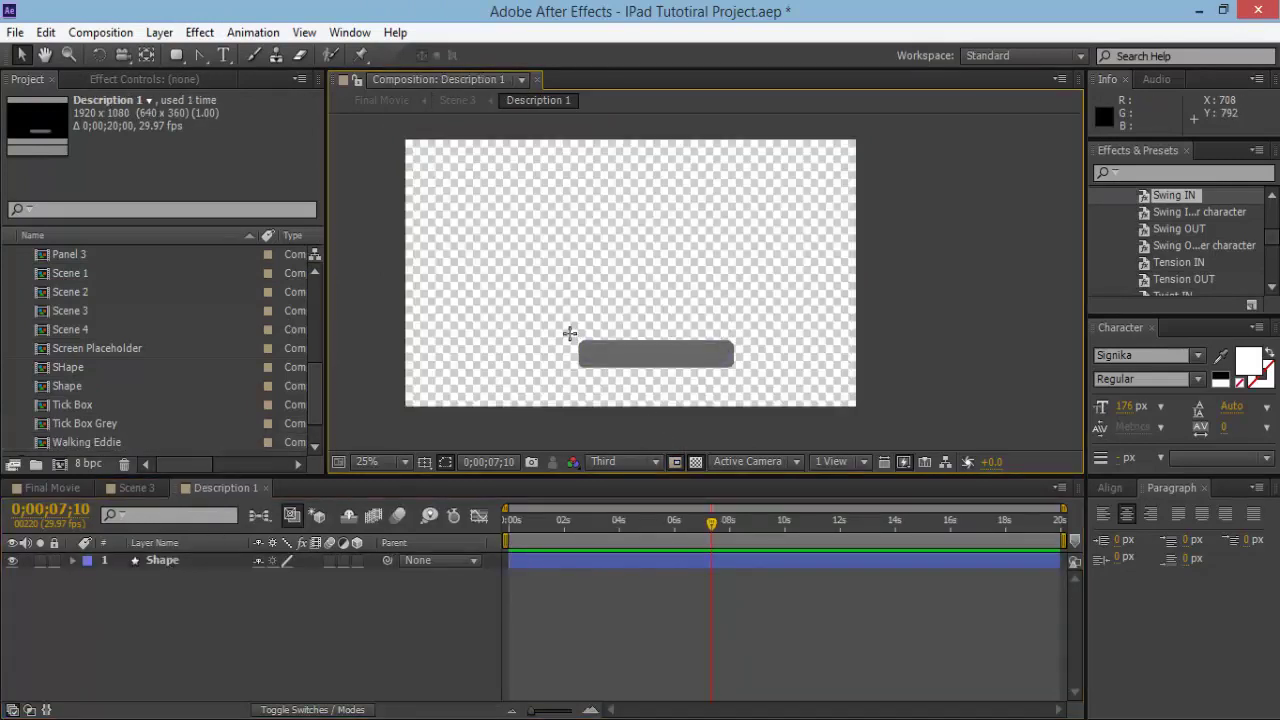
drag(566, 326, 744, 377)
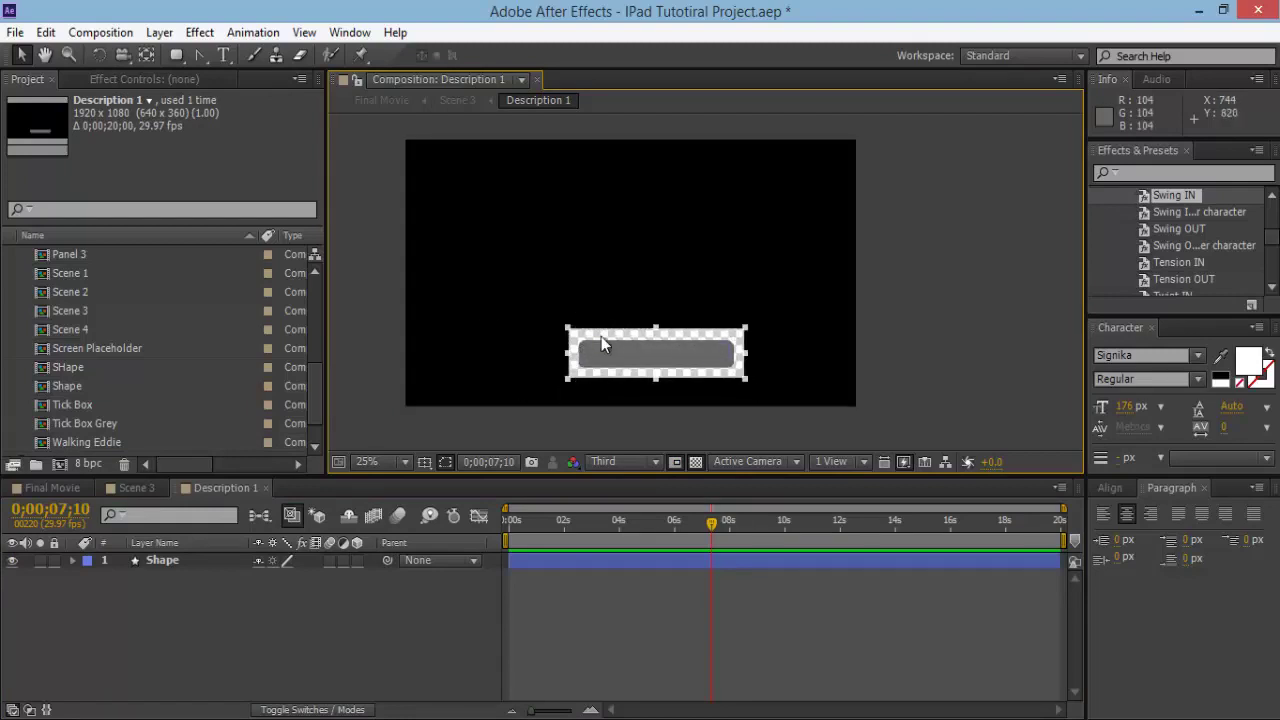
click(120, 33)
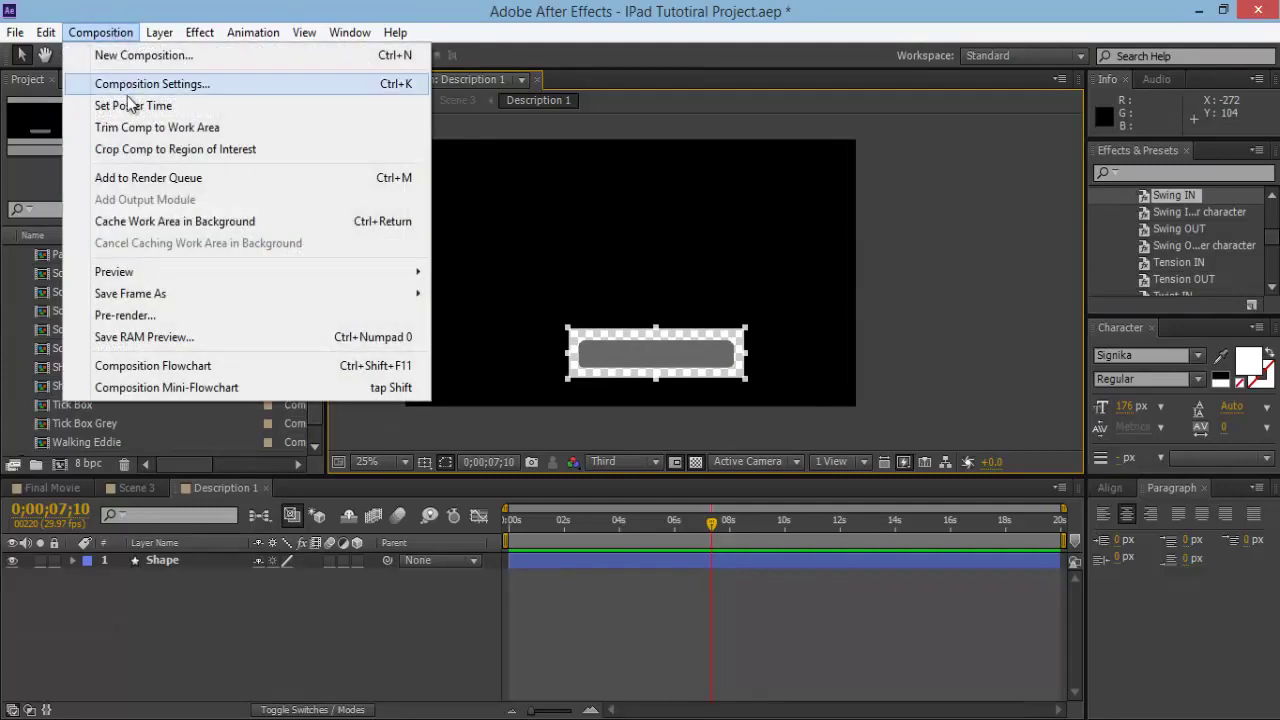
click(145, 151)
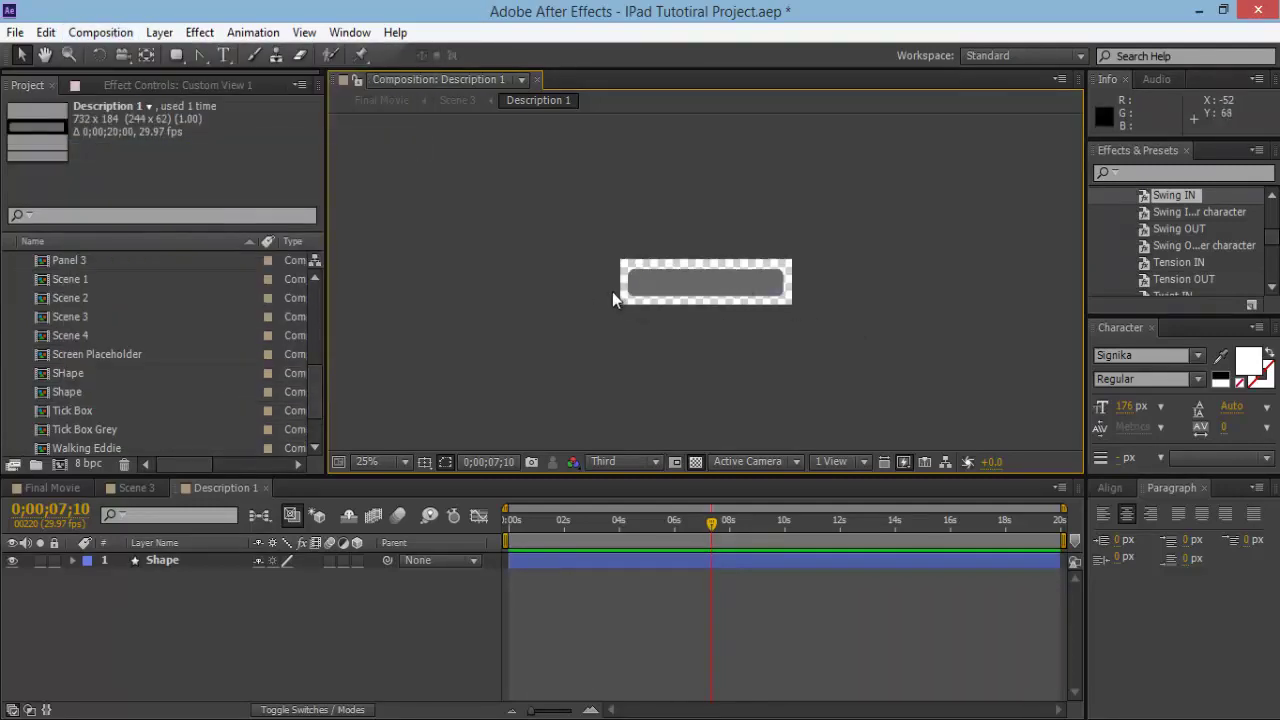
key(period)
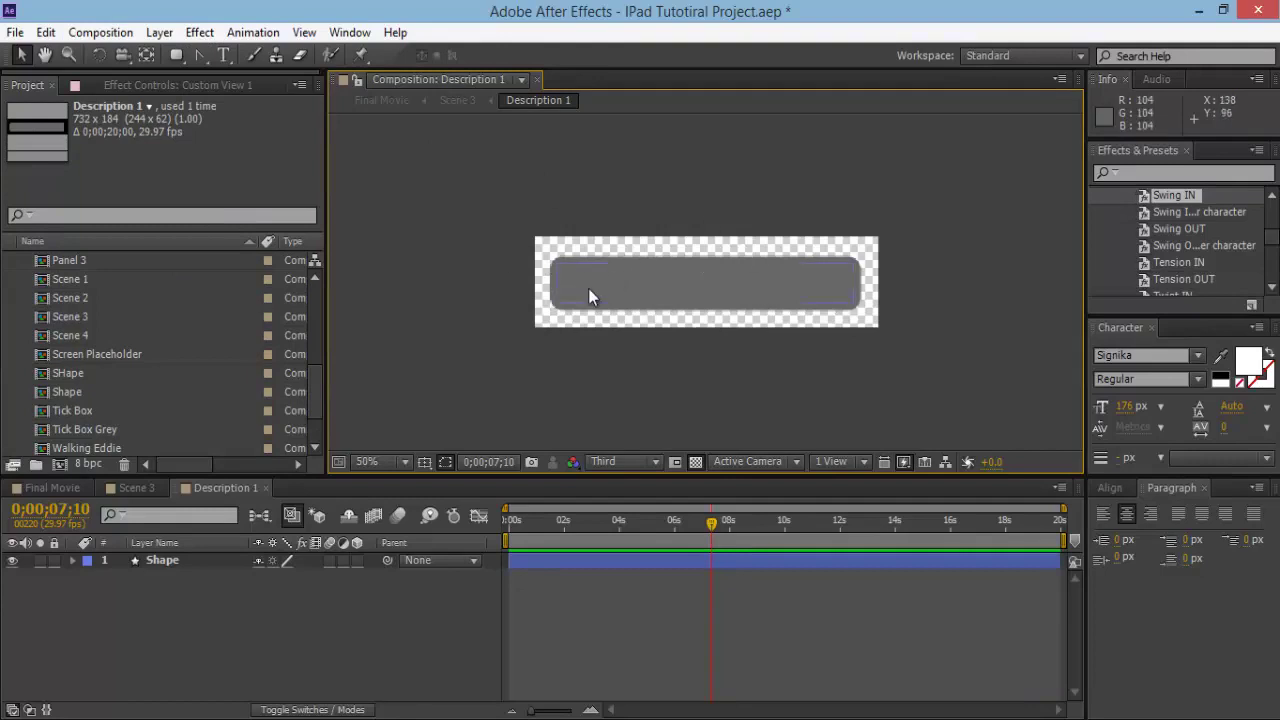
Add a DESCRIPTION 1 text layer over the grey bar
click(224, 56)
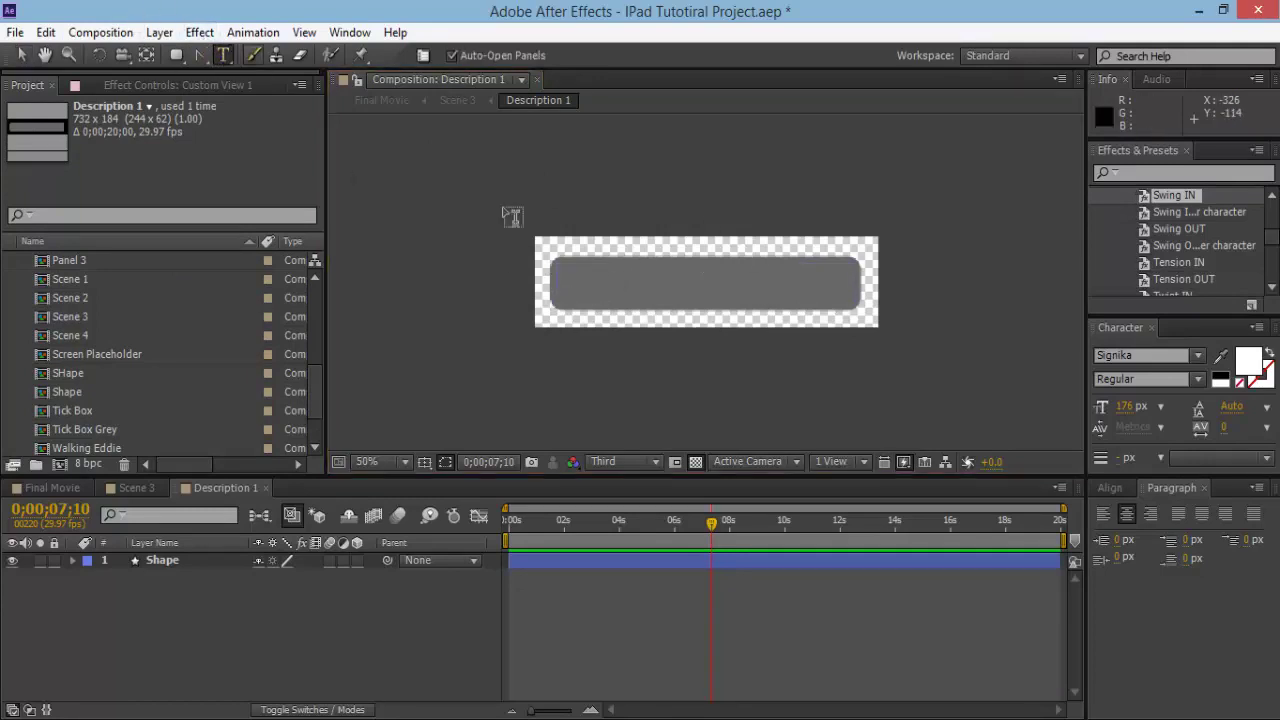
click(592, 290)
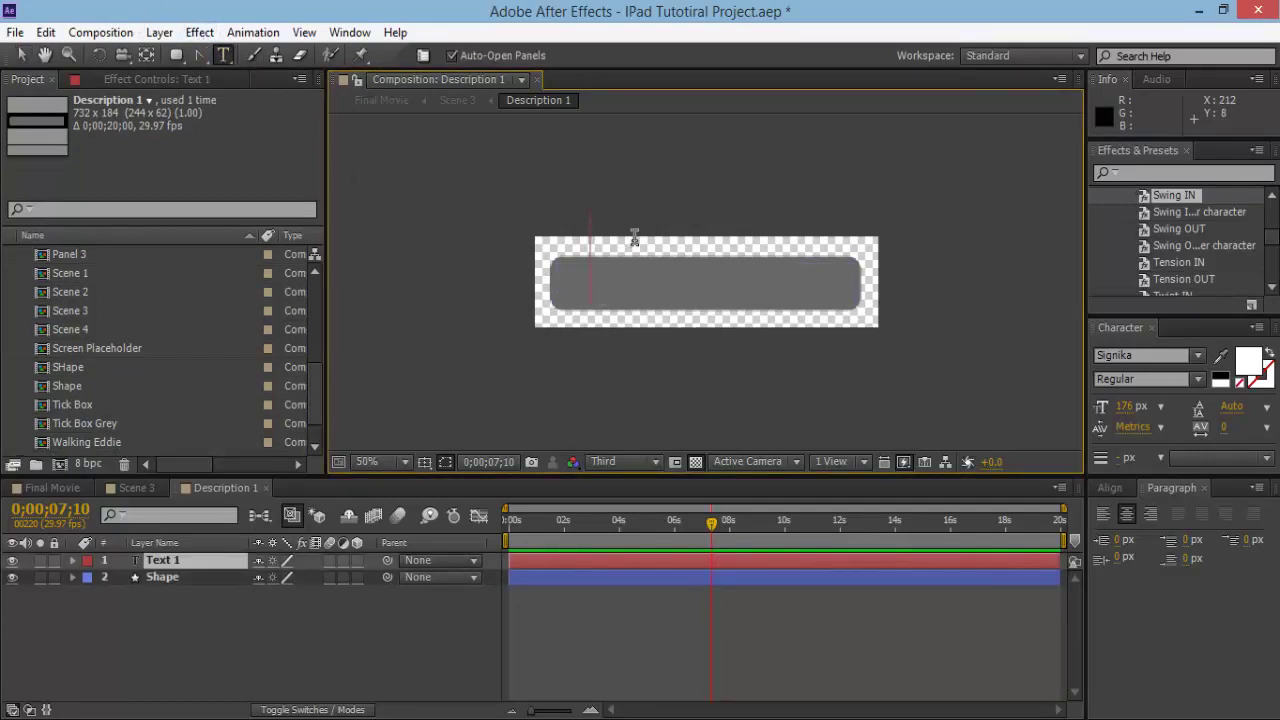
text(DESCRIPTION 1)
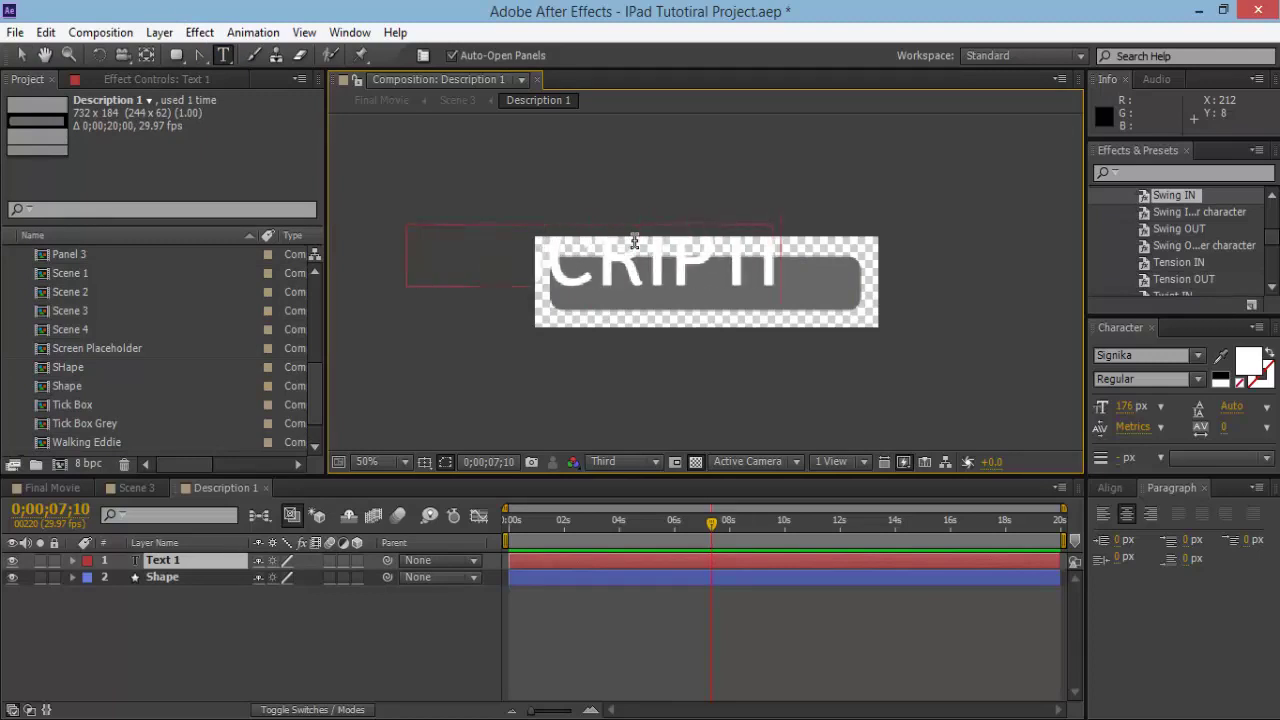
key(KP_Enter)
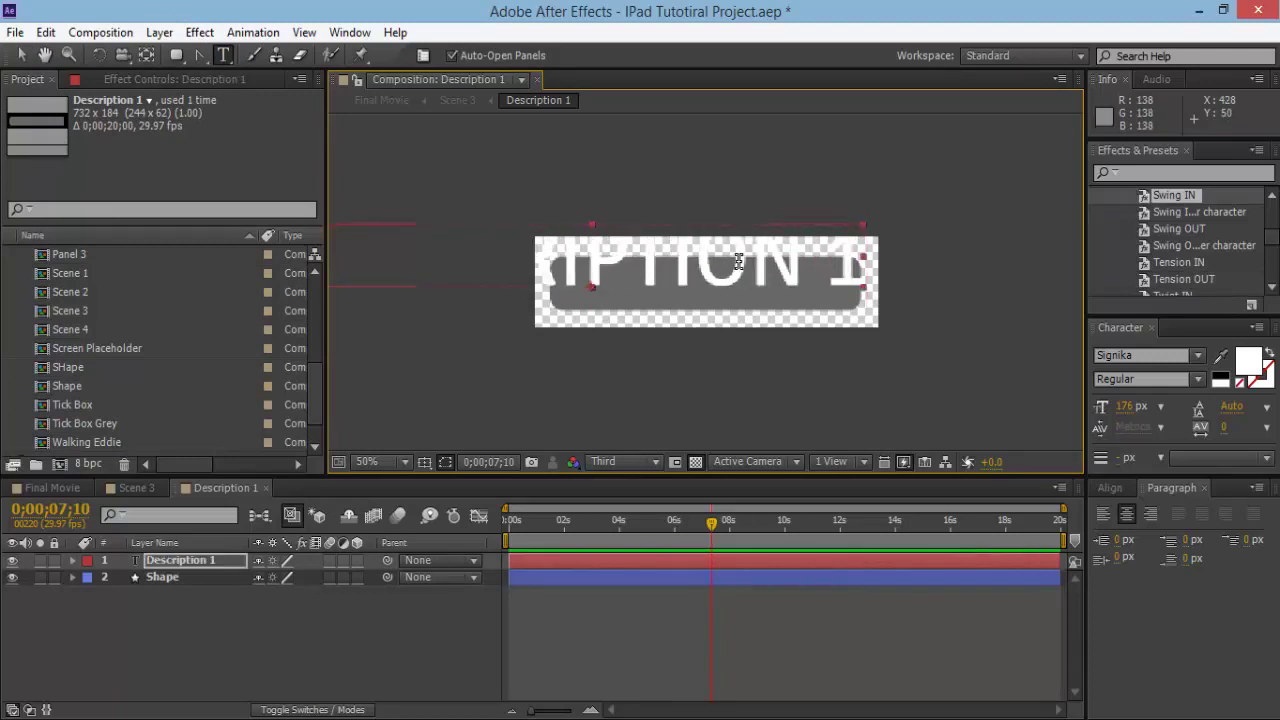
key(v)
Size the text to about 73 px, centre it on the bar, and return to Scene 3
drag(1135, 412, 988, 377)
drag(676, 282, 783, 290)
drag(1133, 412, 1142, 412)
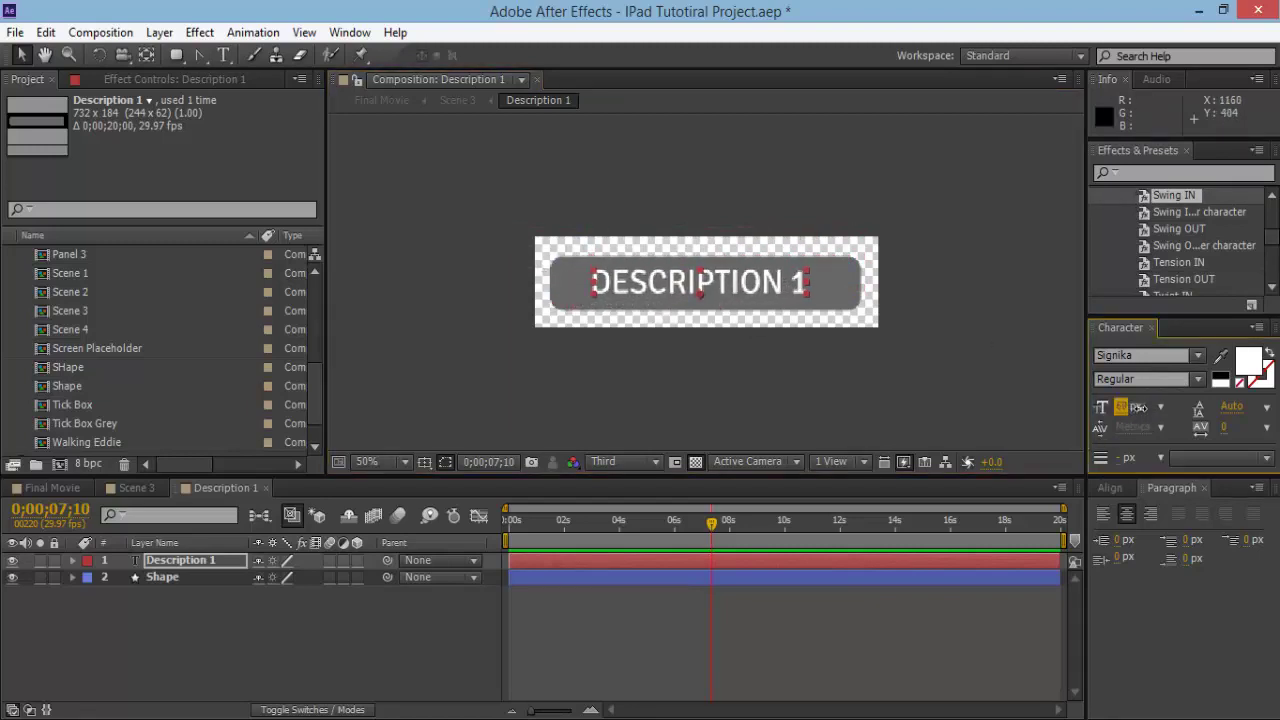
click(789, 336)
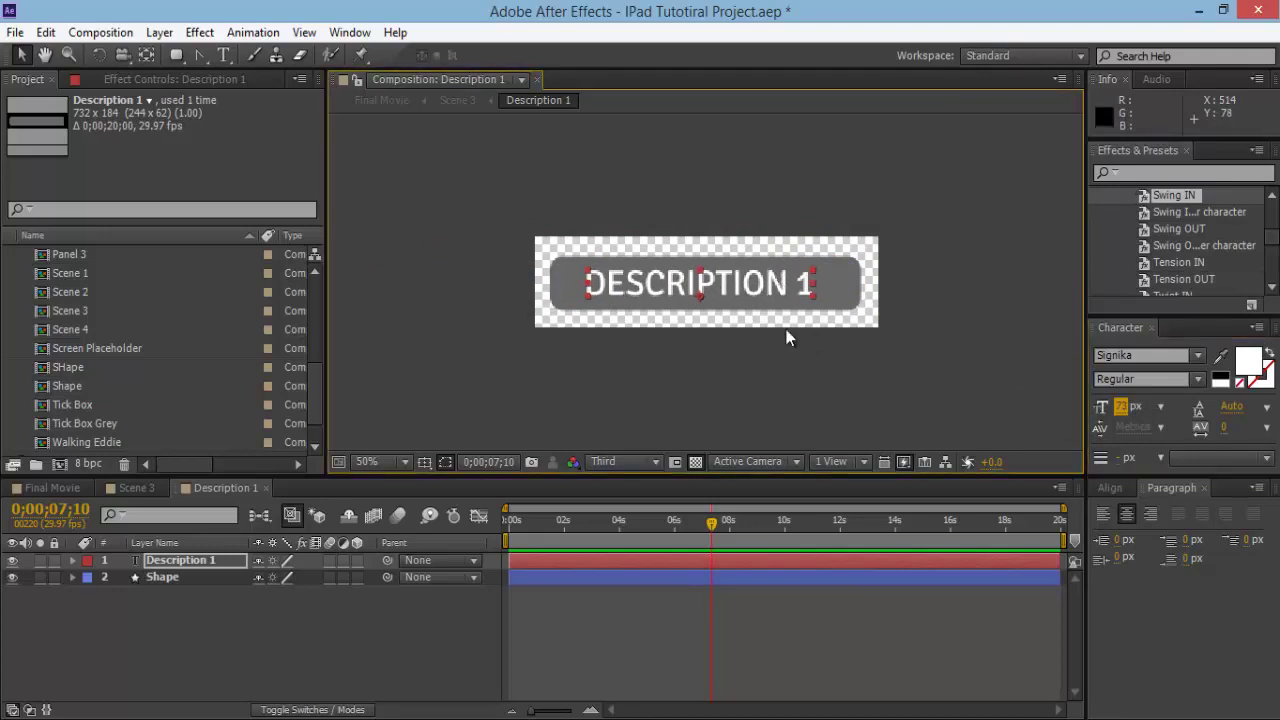
click(263, 487)
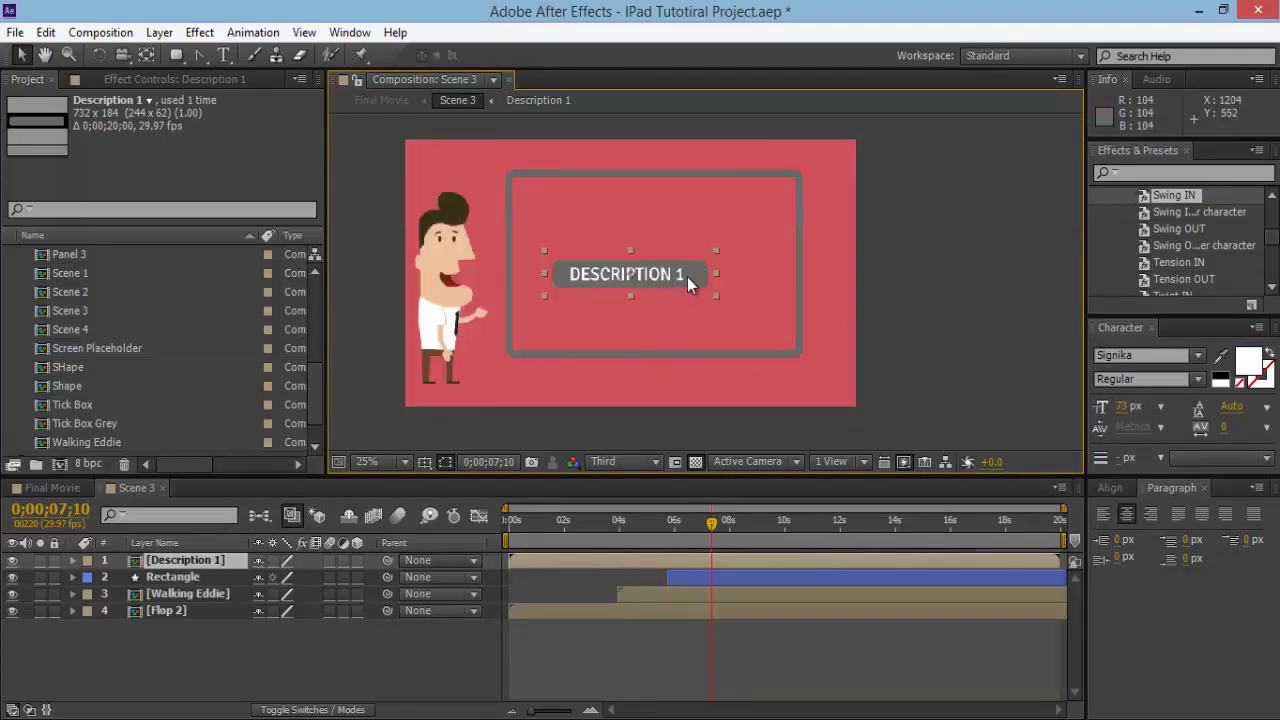
Move the DESCRIPTION 1 bar down onto the rounded outline's bottom edge, centred horizontally
drag(671, 282, 697, 365)
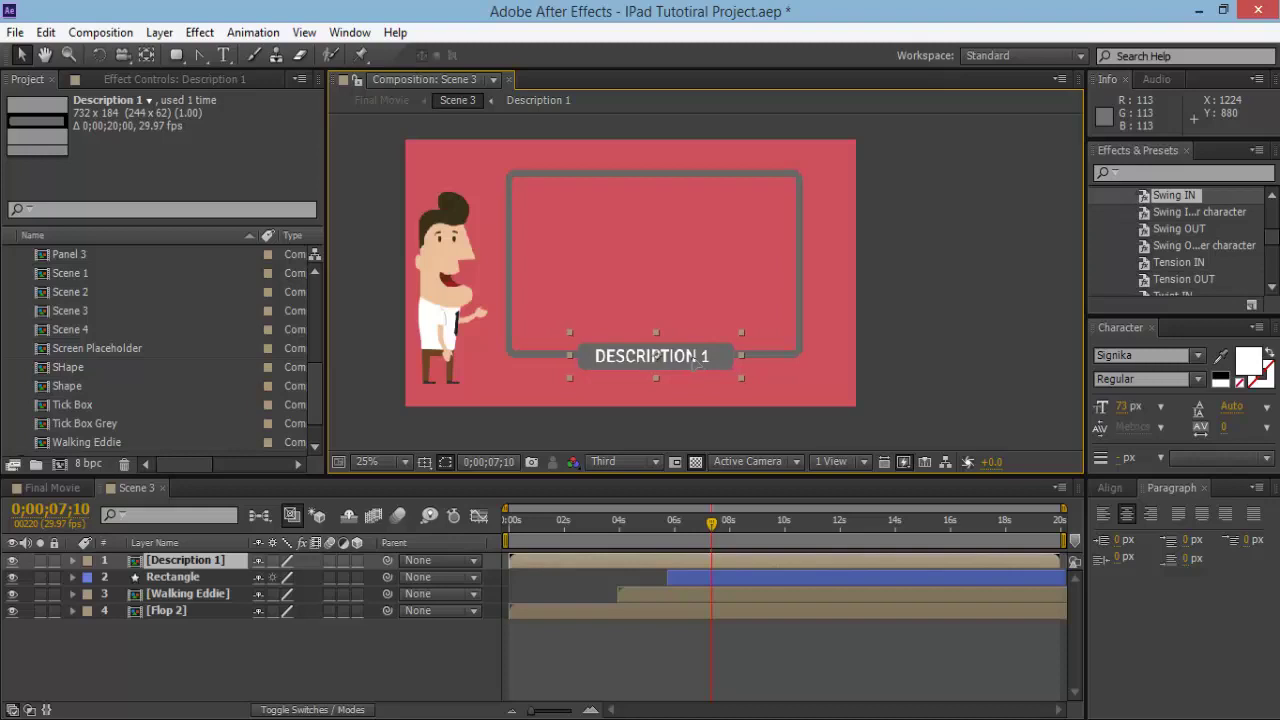
click(973, 362)
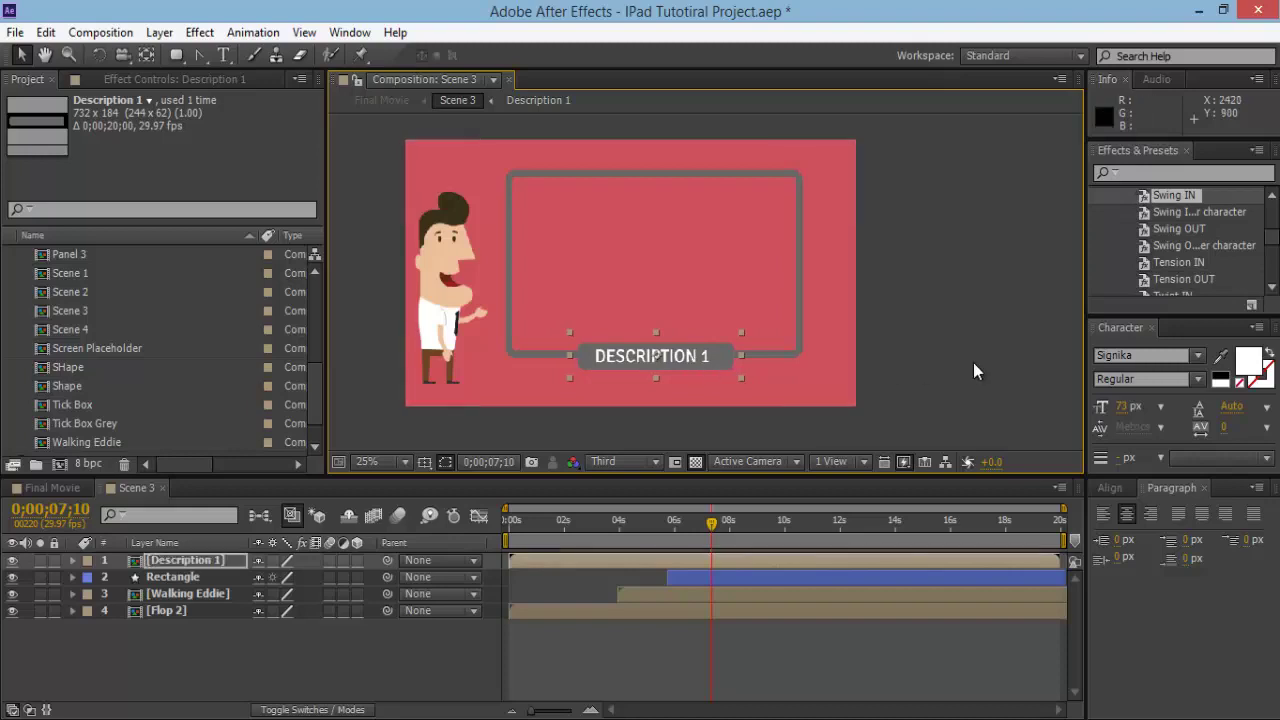
click(192, 585)
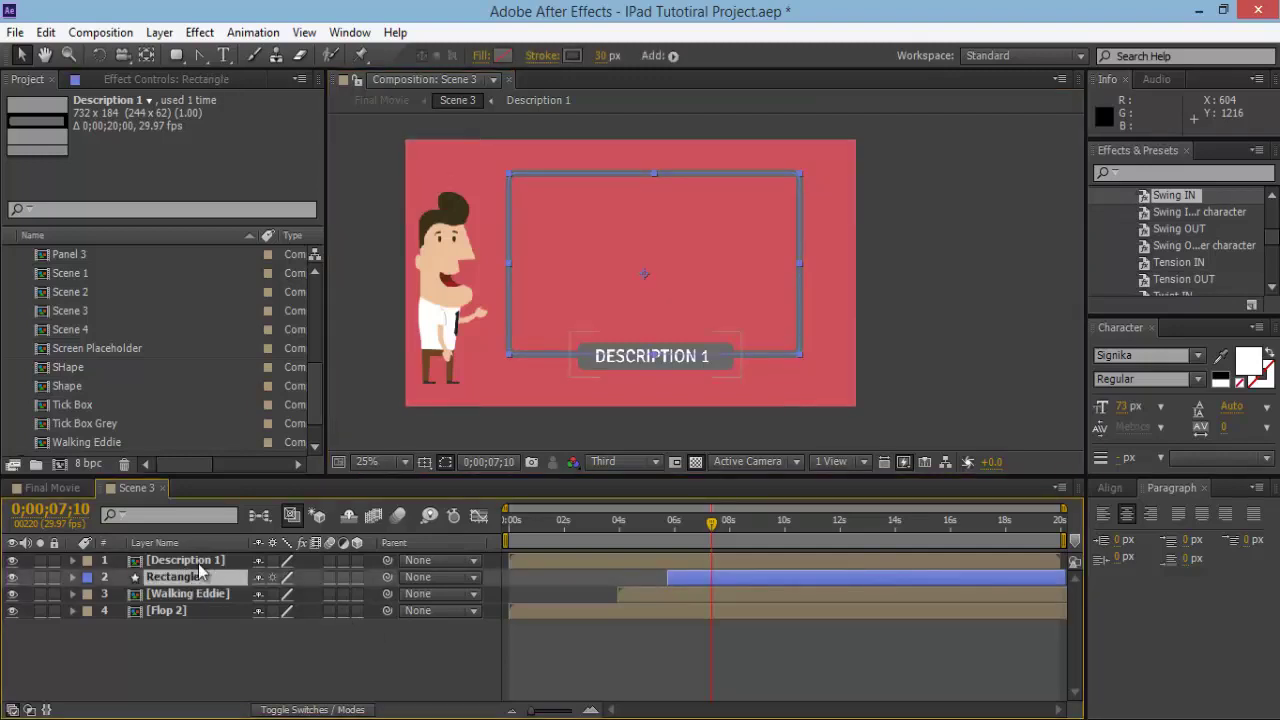
Pre-compose the Rectangle and Description 1 layers into a new composition named 'Placeholder 1'
shift+click(199, 564)
right_click(199, 569)
click(263, 595)
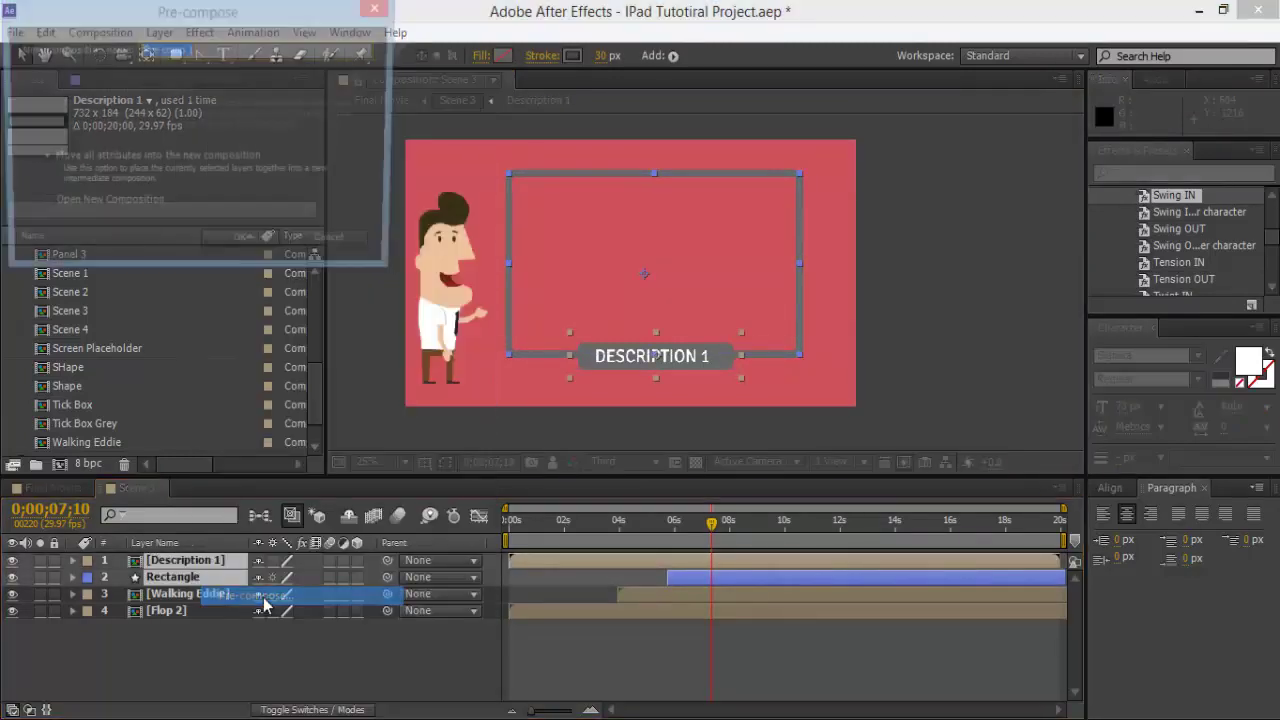
text(Placeholder 1)
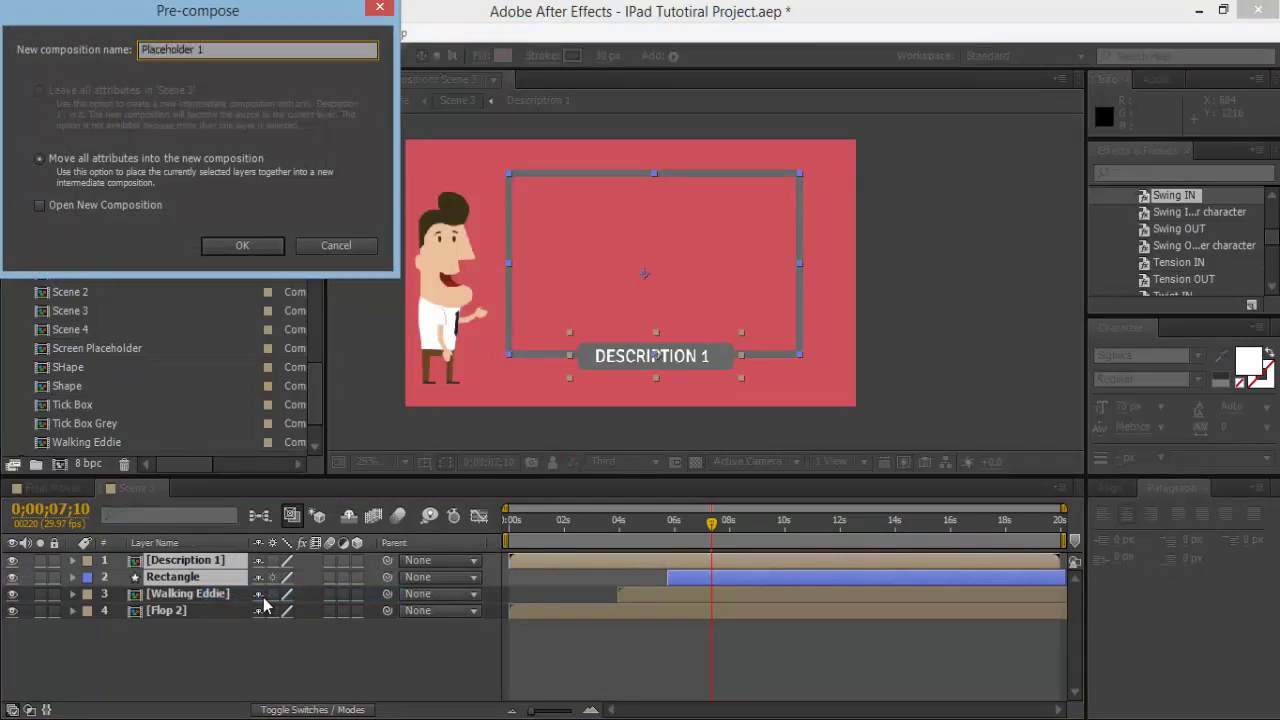
key(Return)
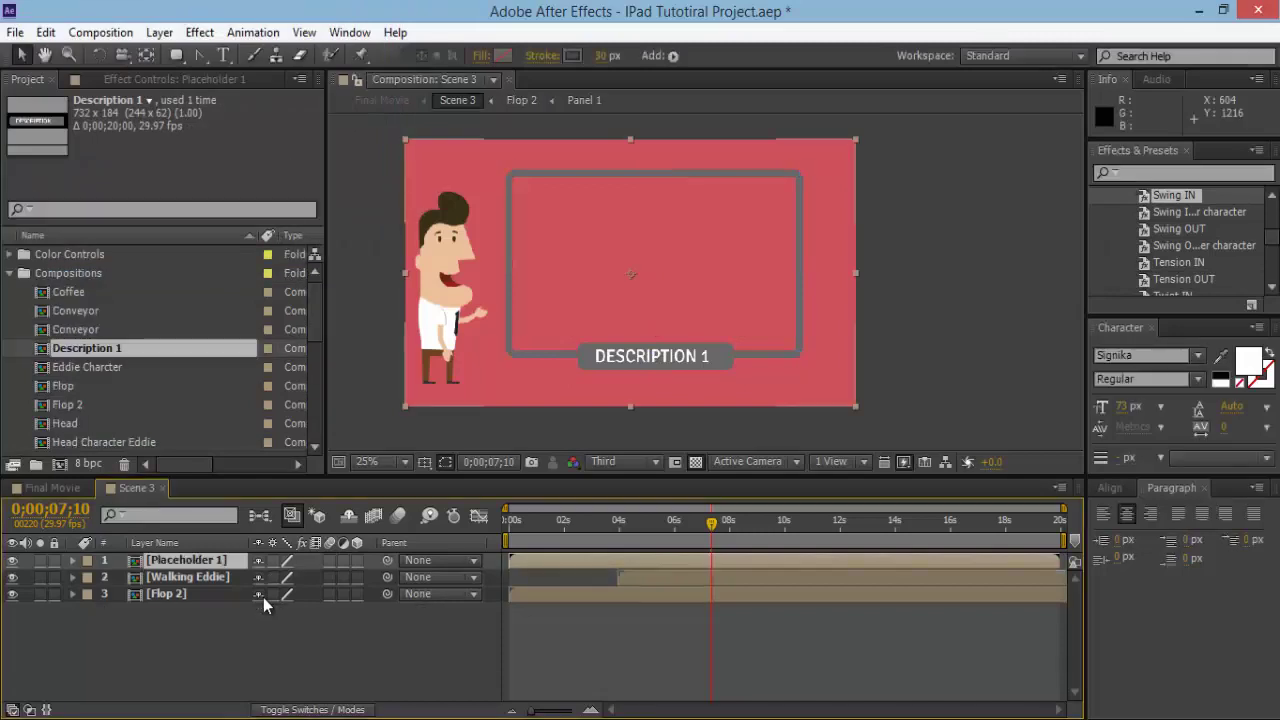